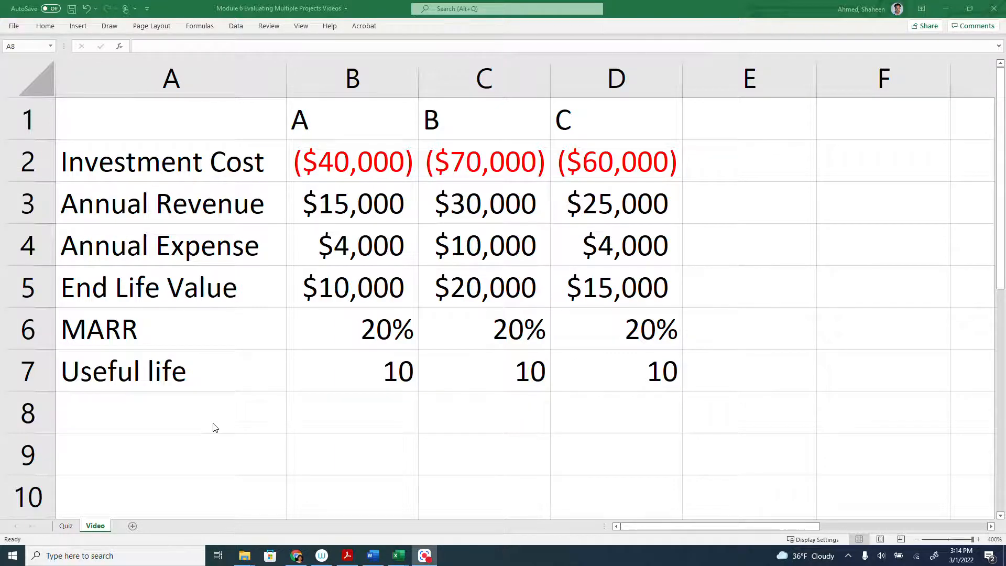
{"action": "left_click", "coordinate": [213, 423]}
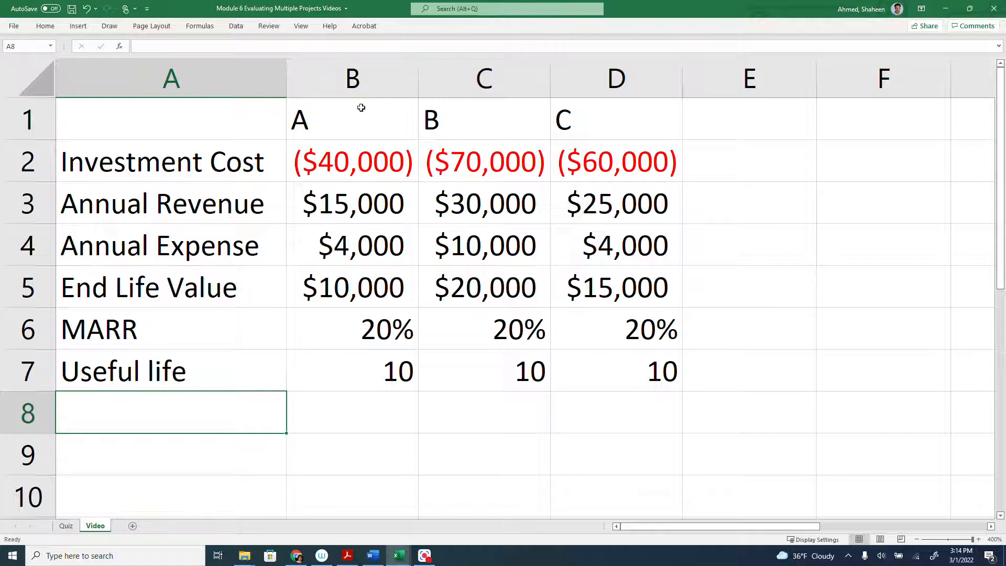
{"action": "left_click_drag", "start_coordinate": [28, 118], "coordinate": [196, 372]}
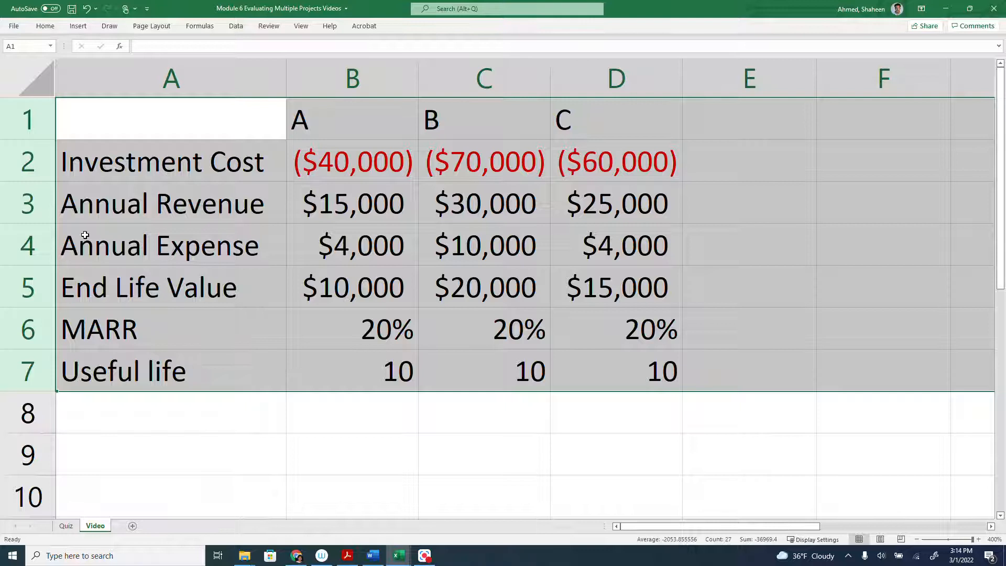
{"action": "left_click", "coordinate": [32, 281]}
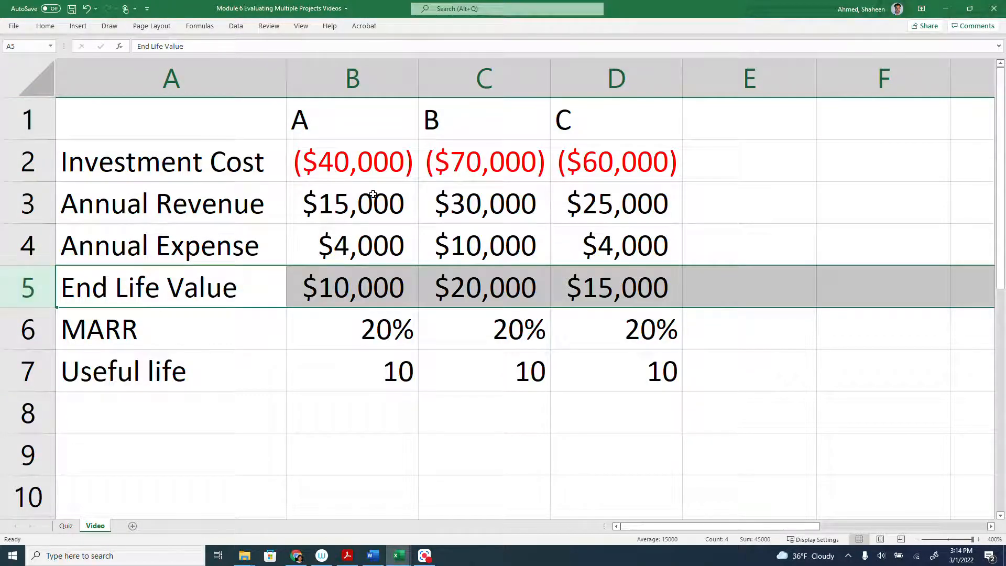
{"action": "left_click", "coordinate": [362, 166]}
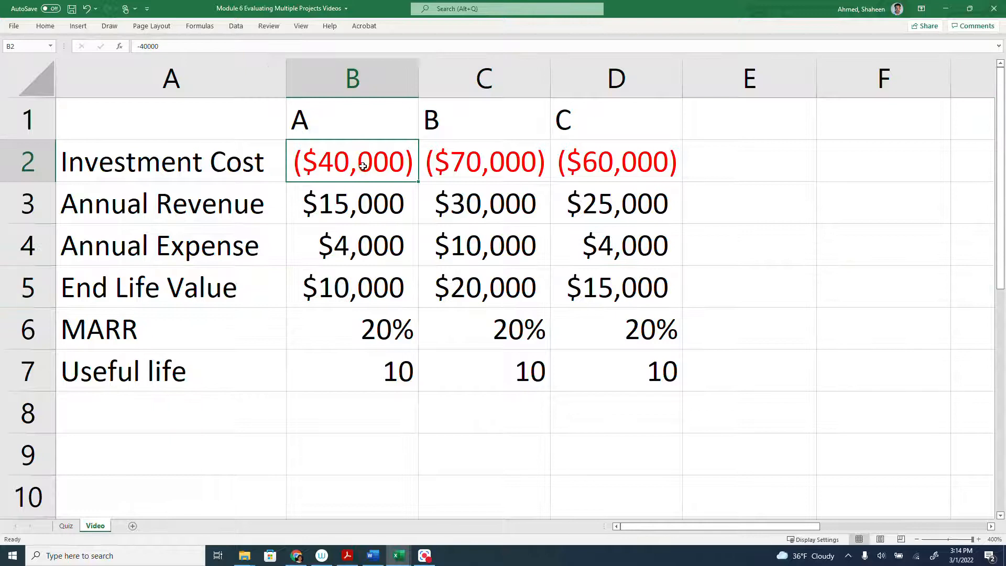
{"action": "right_click", "coordinate": [47, 204]}
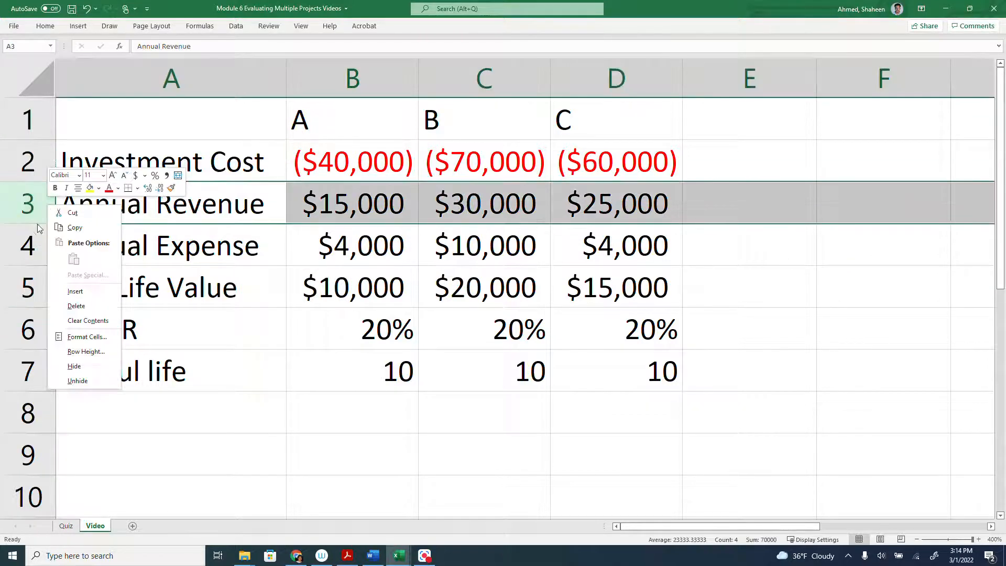
{"action": "key", "text": "Escape"}
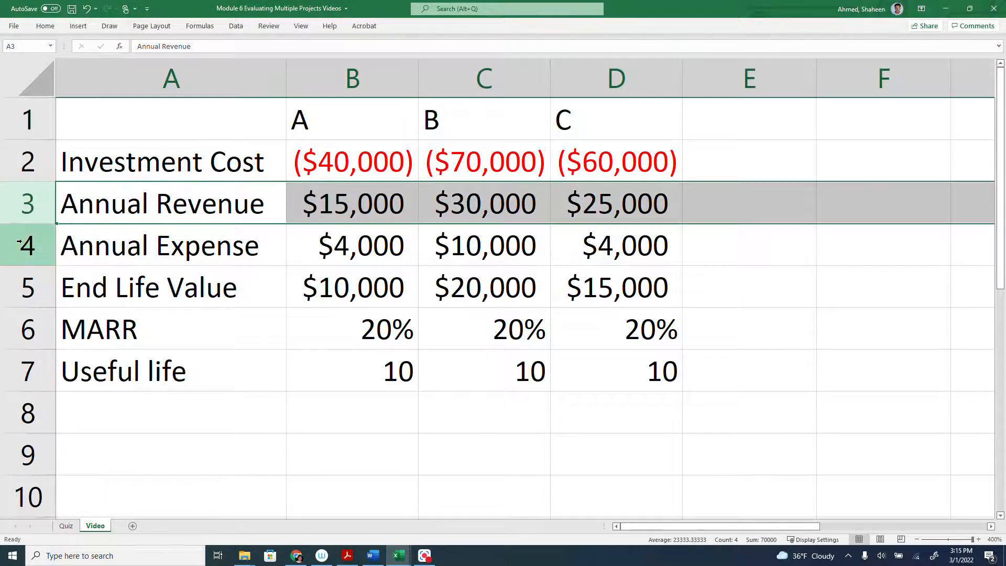
{"action": "left_click", "coordinate": [18, 241]}
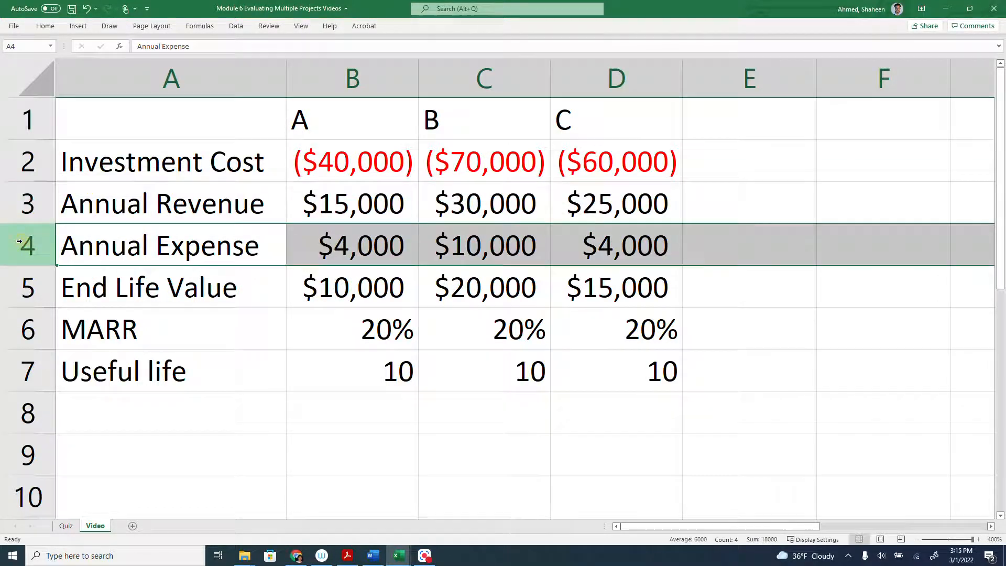
Insert a blank row above End Life Value and label it "Annual Expense" in A5.
{"action": "left_click", "coordinate": [38, 288]}
{"action": "right_click", "coordinate": [37, 288]}
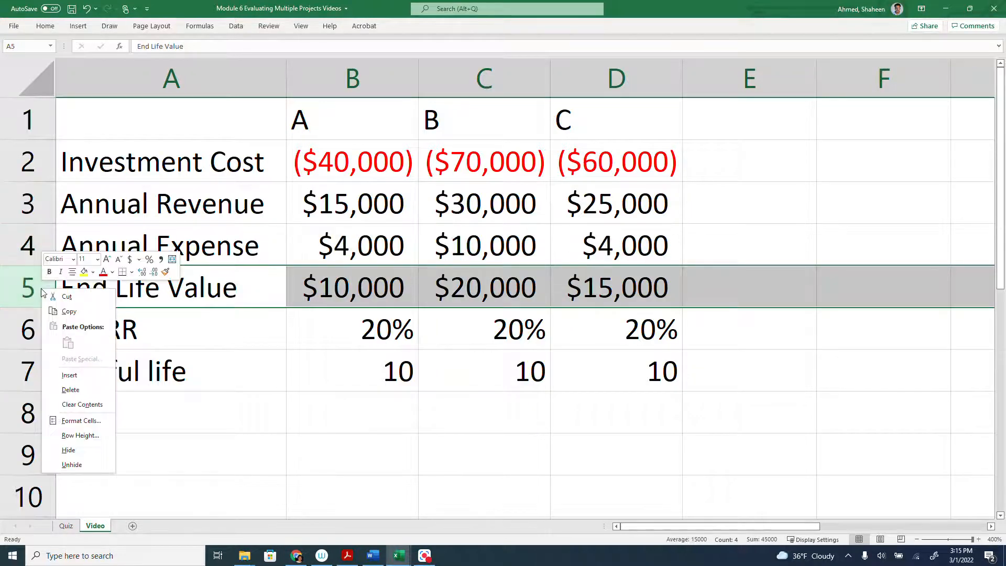
{"action": "left_click", "coordinate": [68, 376]}
{"action": "left_click", "coordinate": [338, 274]}
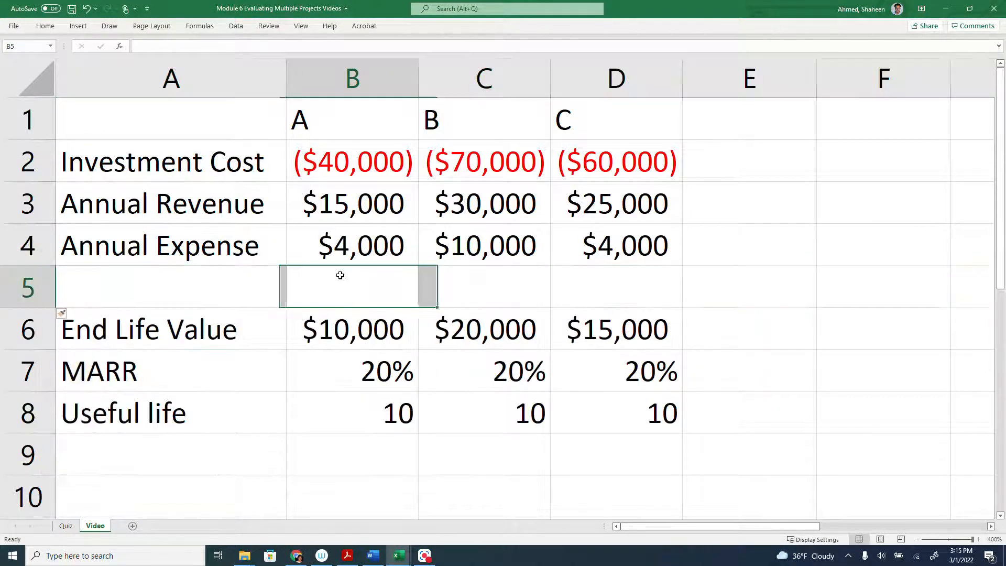
{"action": "key", "text": "Left"}
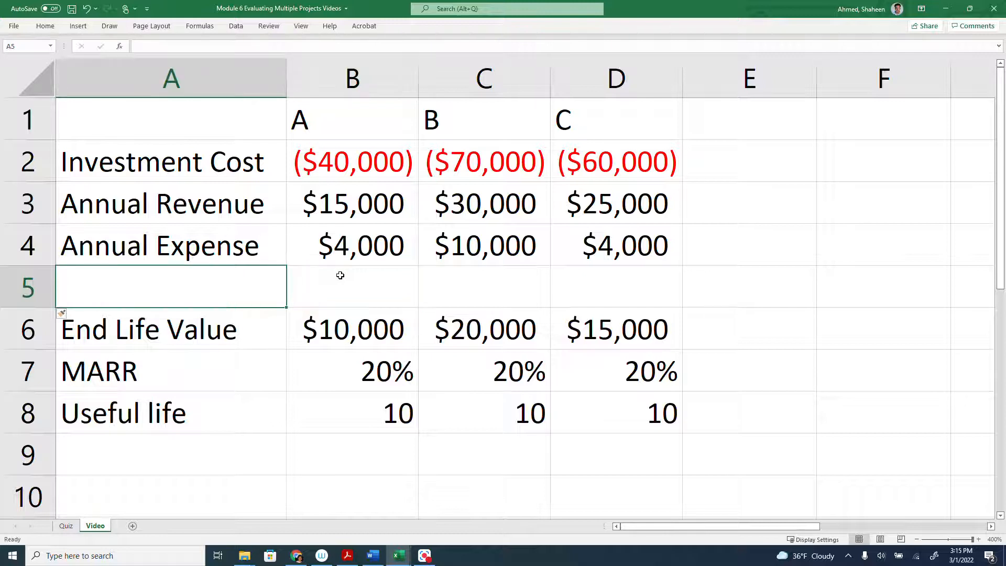
{"action": "type", "text": "aNN"}
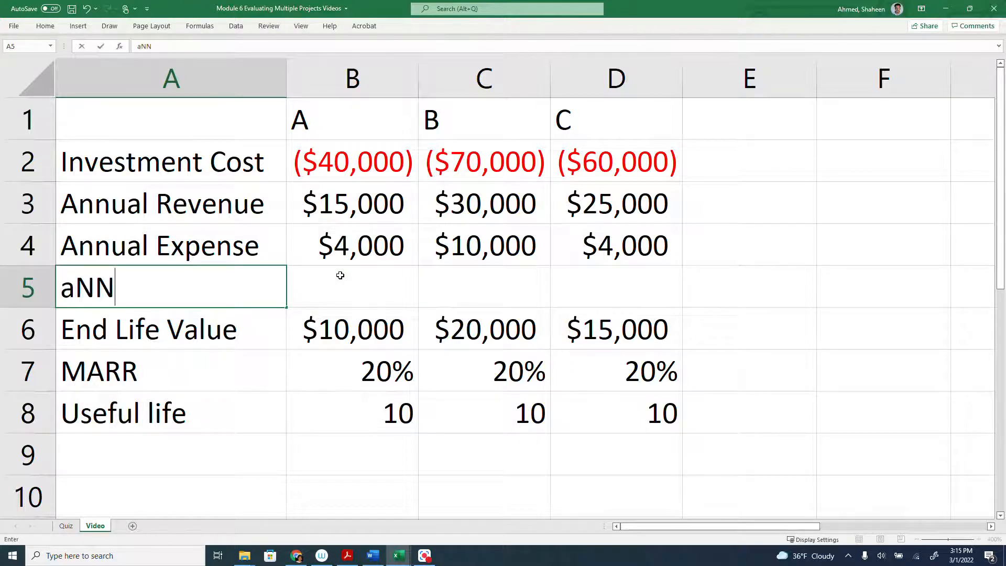
{"action": "type", "text": "ual E"}
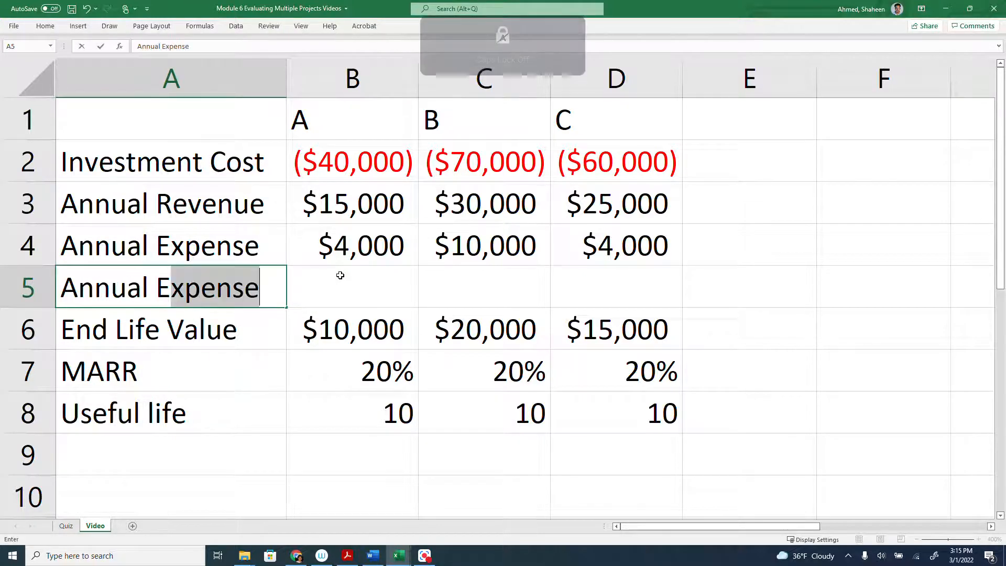
{"action": "type", "text": "xpense"}
{"action": "left_click", "coordinate": [340, 275]}
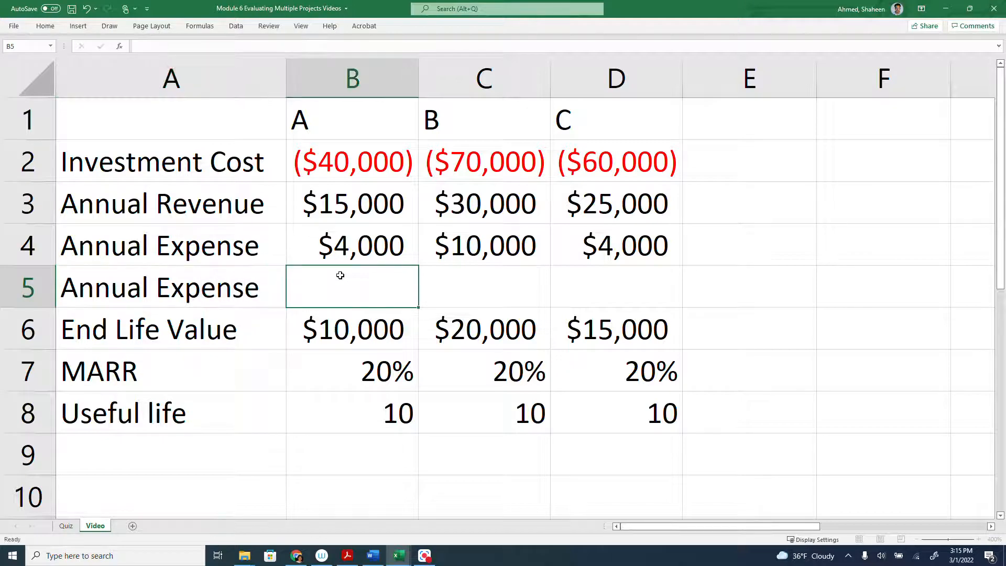
Calculate annual revenue minus annual expense in B5 with =B3-B4 and fill the formula across to D5.
{"action": "double_click", "coordinate": [342, 280]}
{"action": "type", "text": "="}
{"action": "left_click", "coordinate": [358, 206]}
{"action": "type", "text": "-"}
{"action": "left_click", "coordinate": [350, 251]}
{"action": "key", "text": "Return"}
{"action": "left_click", "coordinate": [405, 294]}
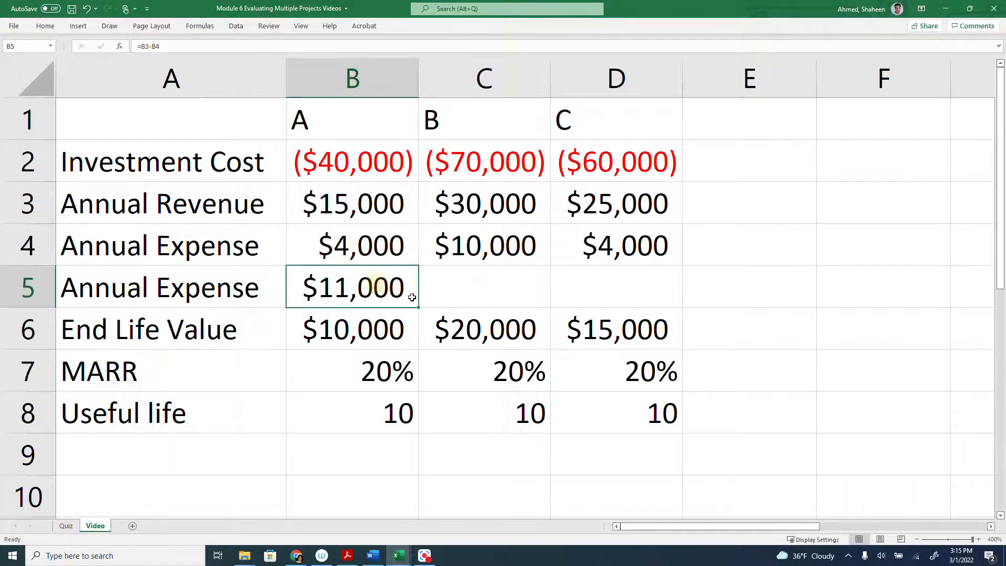
{"action": "left_click", "coordinate": [420, 310]}
{"action": "left_click", "coordinate": [397, 290]}
{"action": "left_click_drag", "start_coordinate": [417, 308], "coordinate": [683, 310]}
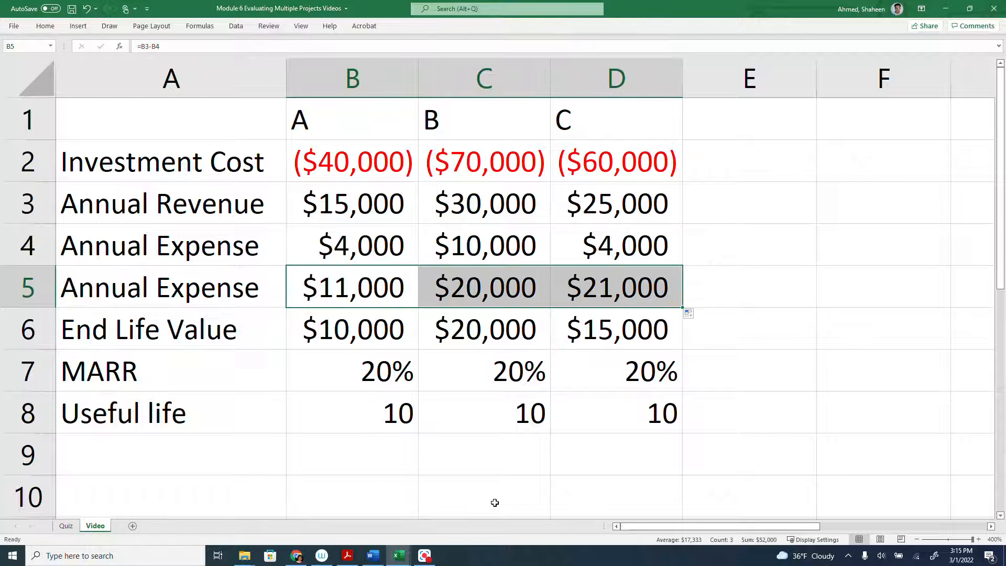
Label cell A9, below Useful life, as "PV".
{"action": "left_click", "coordinate": [221, 457]}
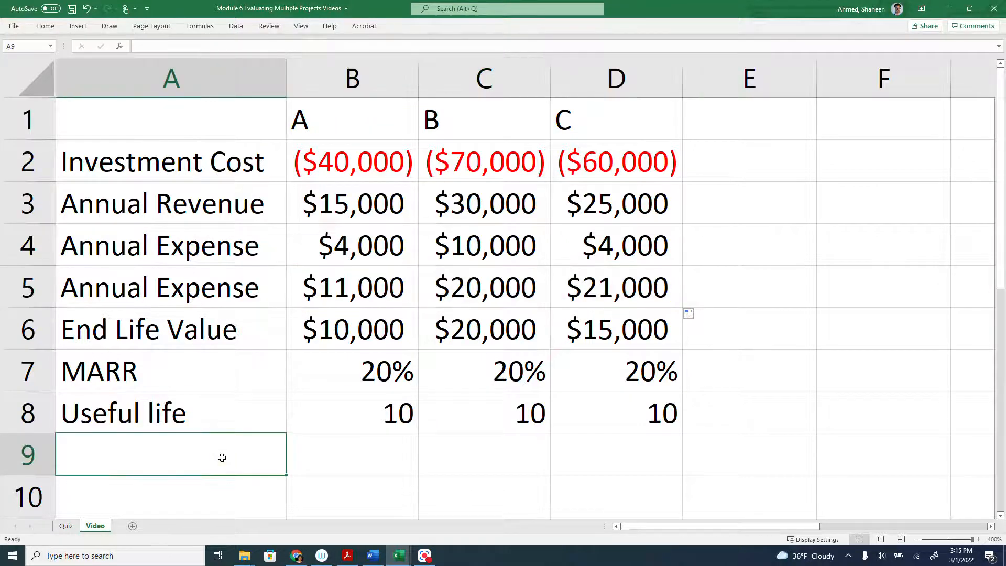
{"action": "type", "text": "PV"}
{"action": "key", "text": "Tab"}
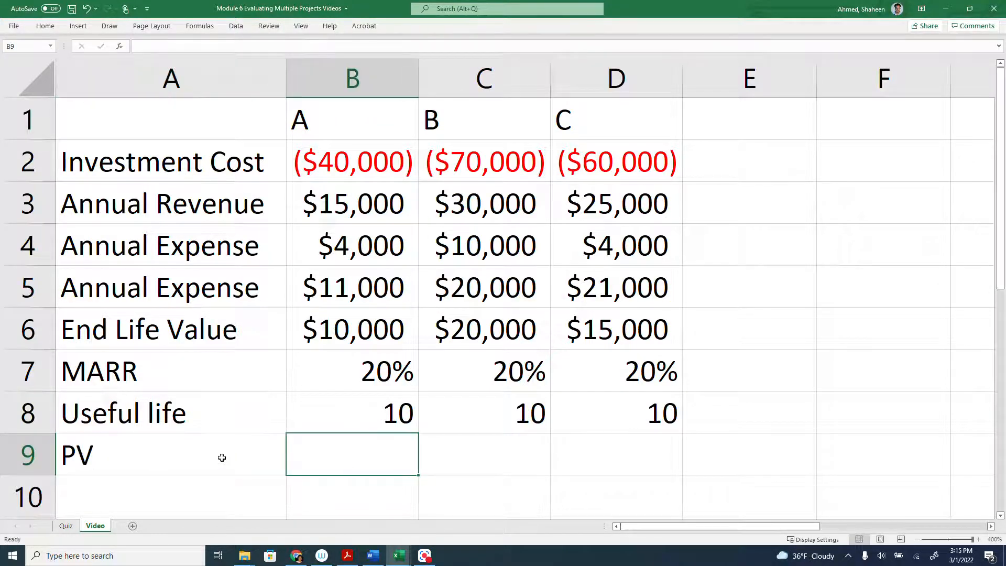
Enter the present value formula =PV(B7,B8,-B5,-B6,0) for project A in B9.
{"action": "type", "text": "=pv"}
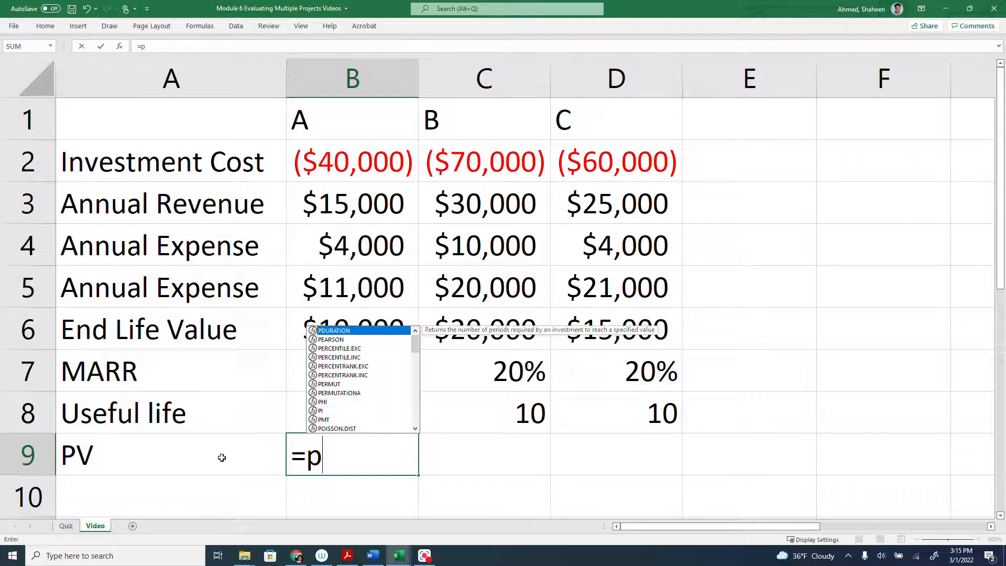
{"action": "key", "text": "BackSpace"}
{"action": "key", "text": "BackSpace"}
{"action": "key", "text": "Caps_Lock"}
{"action": "type", "text": "PV"}
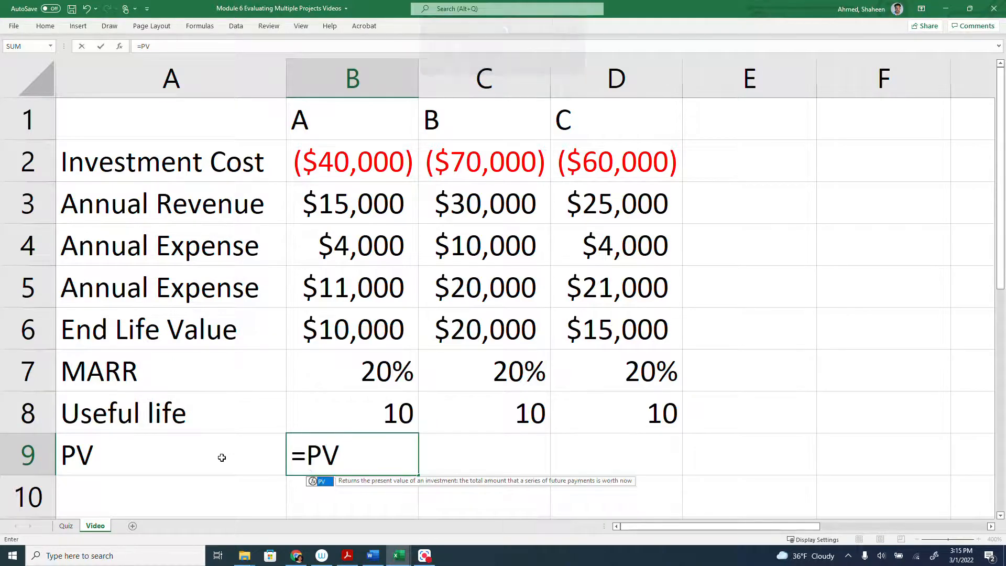
{"action": "type", "text": "("}
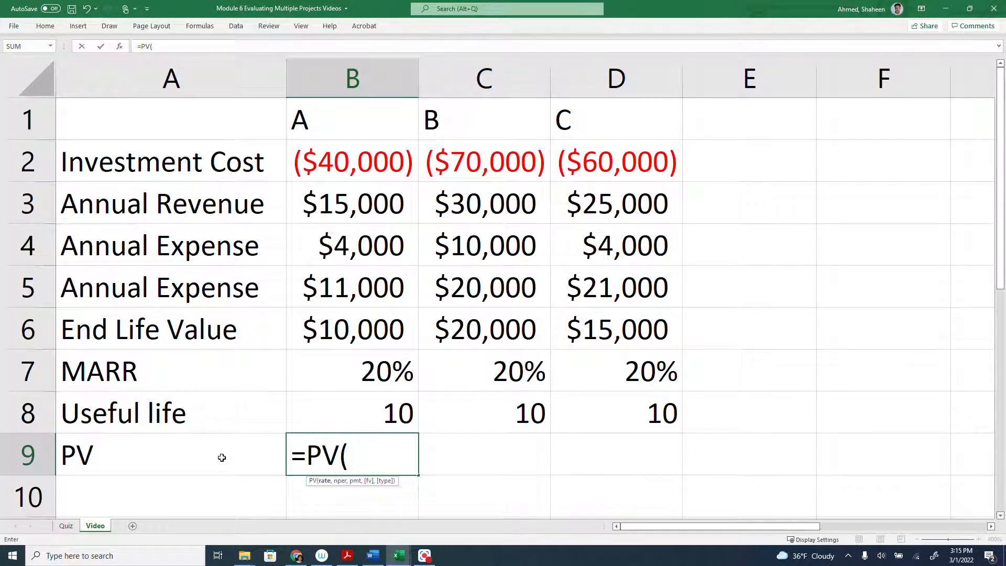
{"action": "left_click", "coordinate": [369, 362]}
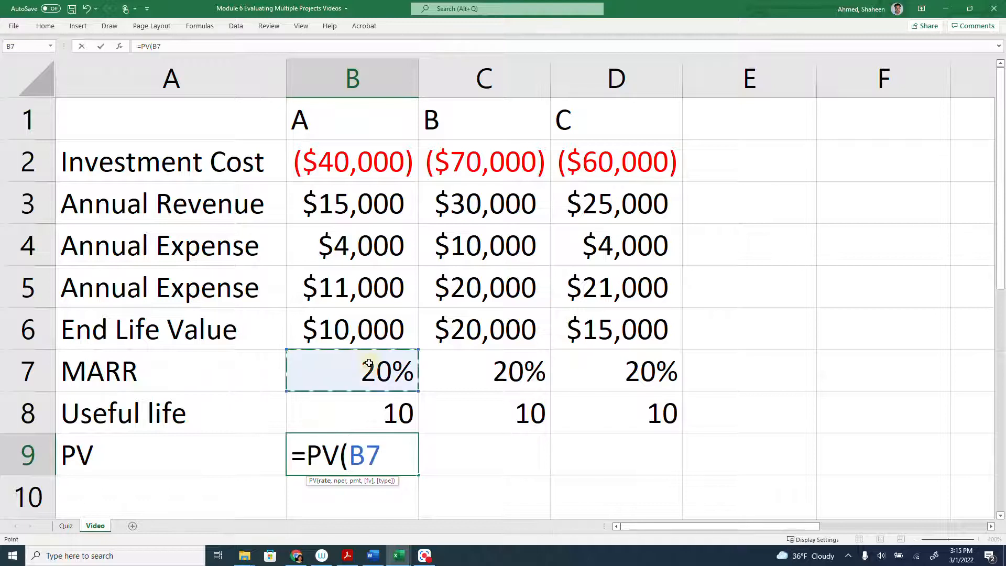
{"action": "type", "text": ","}
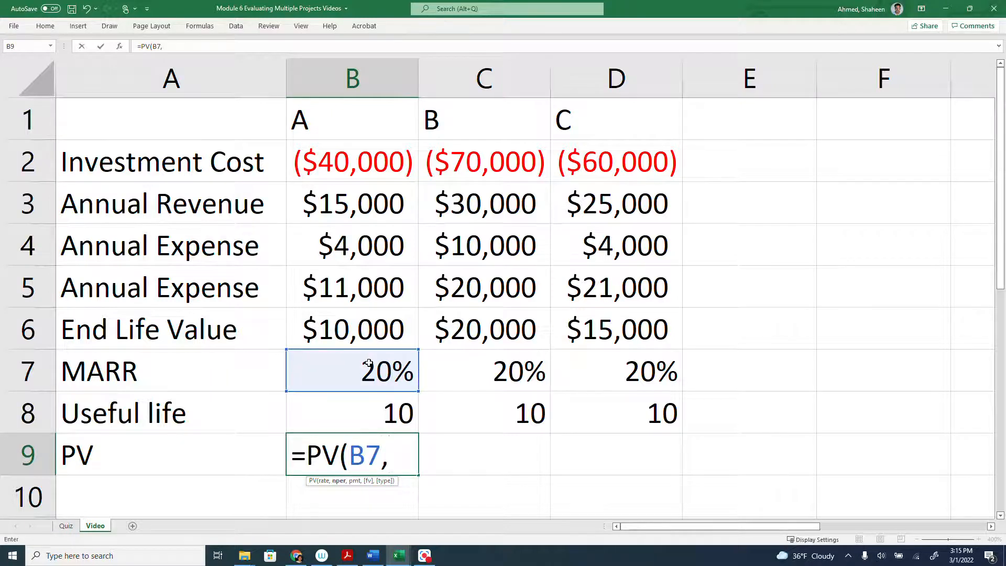
{"action": "left_click", "coordinate": [380, 410]}
{"action": "type", "text": ","}
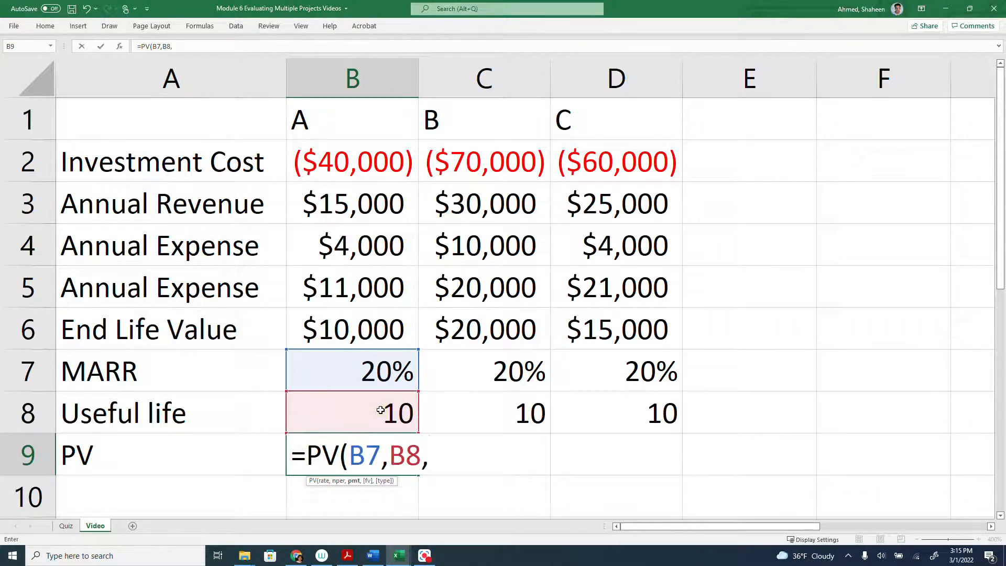
{"action": "type", "text": "-"}
{"action": "left_click", "coordinate": [346, 292]}
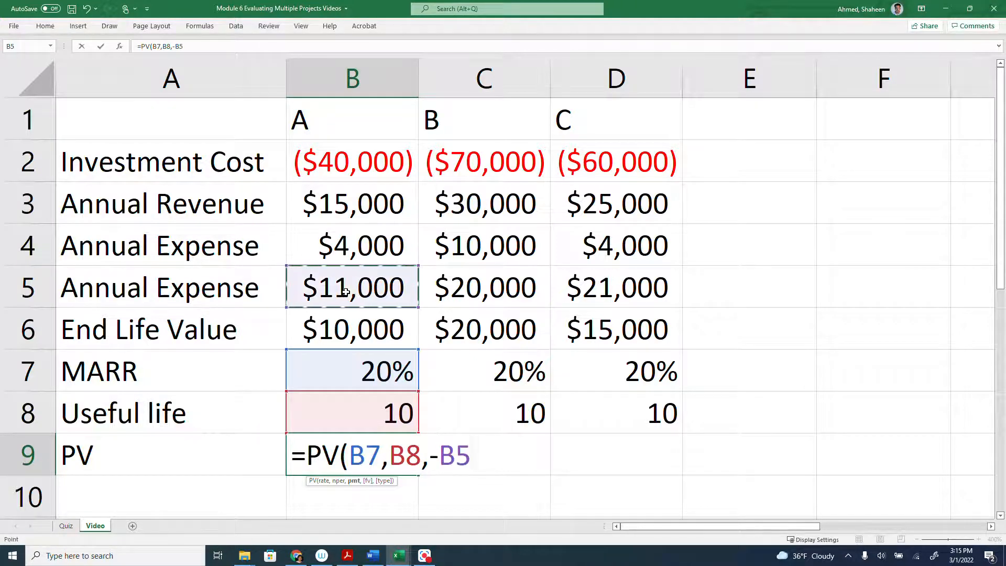
{"action": "type", "text": ","}
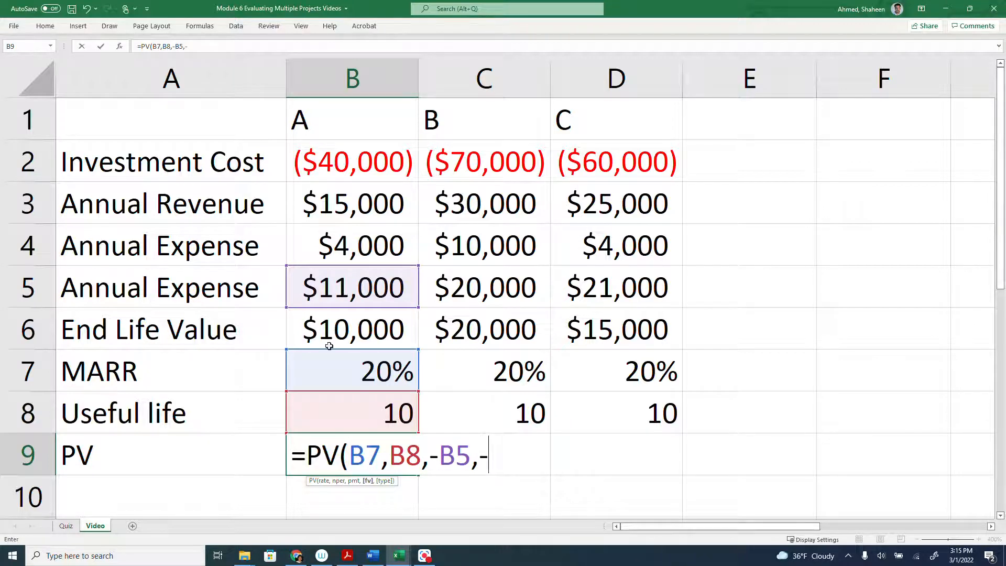
{"action": "type", "text": "-"}
{"action": "left_click", "coordinate": [344, 330]}
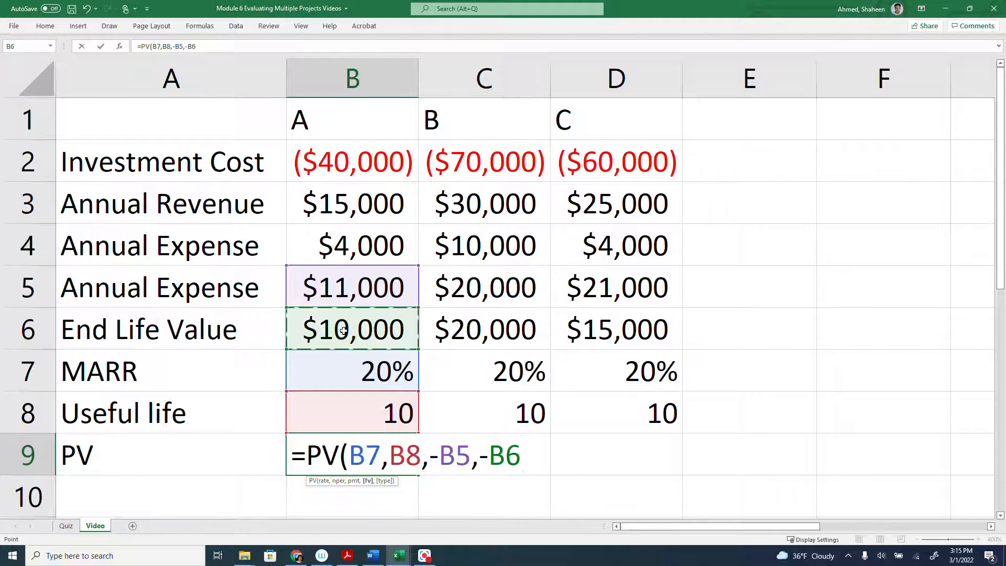
{"action": "type", "text": ",0"}
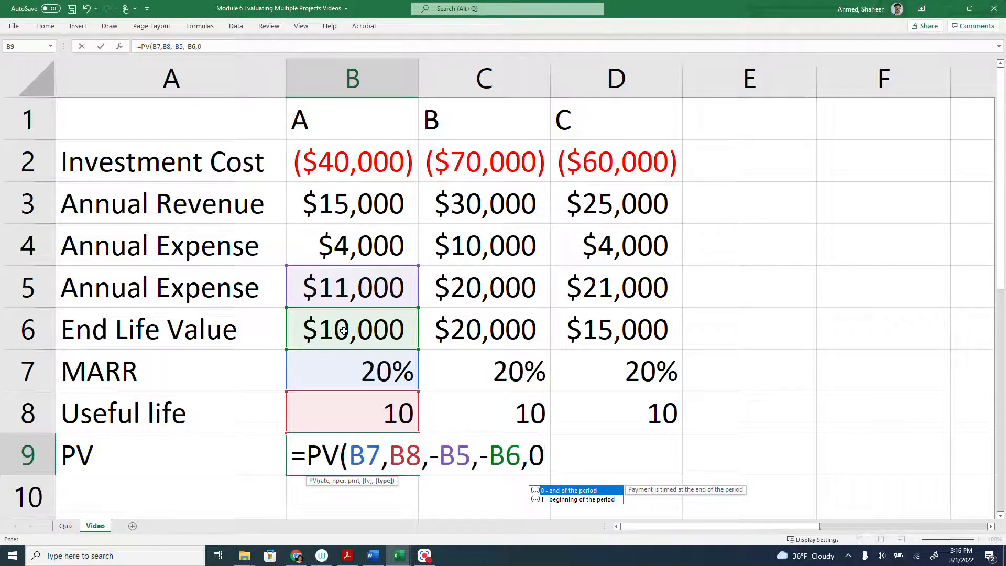
{"action": "key", "text": "Return"}
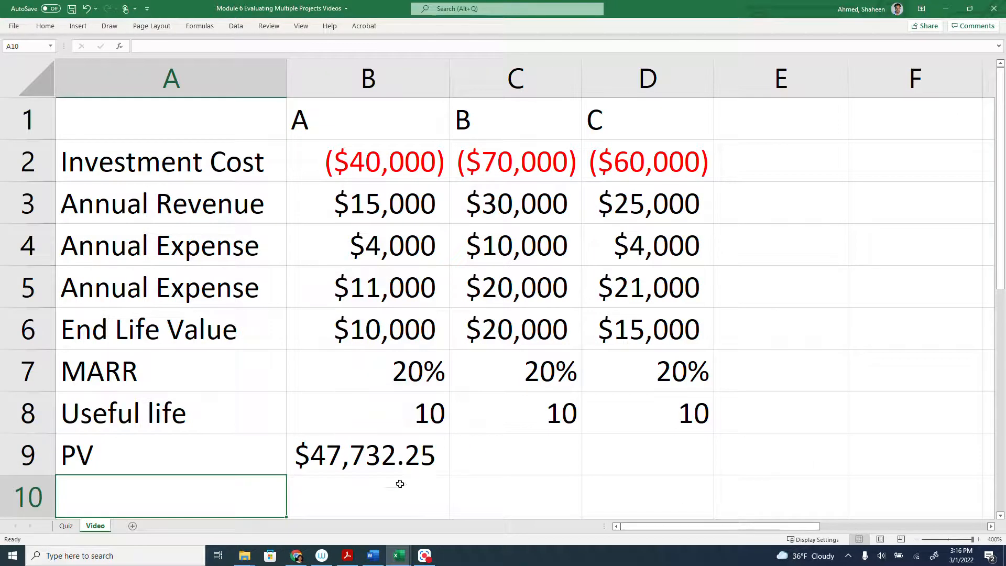
Add project A's investment cost to the B9 formula, making it =PV(B7,B8,-B5,-B6,0)+B2.
{"action": "left_click", "coordinate": [403, 461]}
{"action": "double_click", "coordinate": [404, 461]}
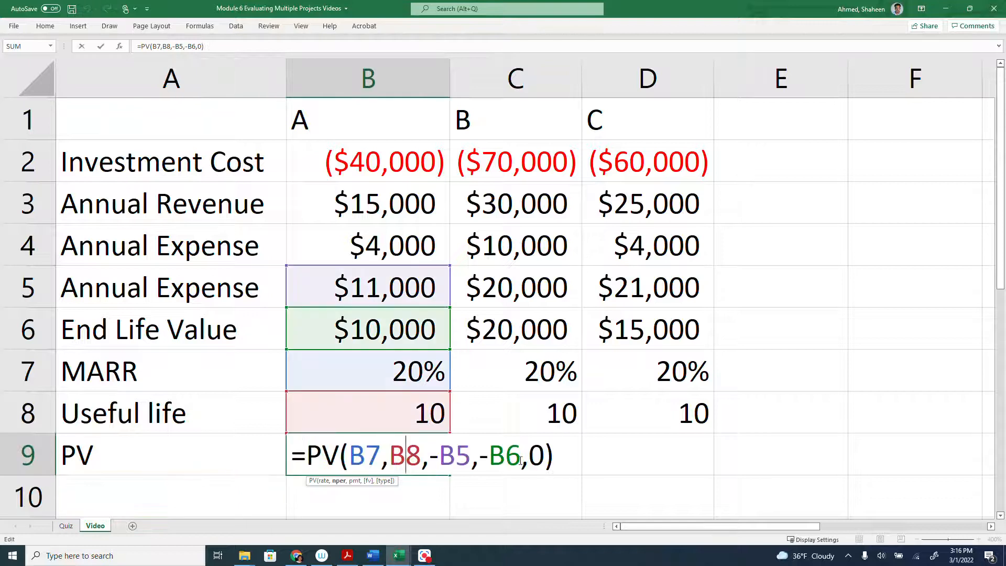
{"action": "left_click", "coordinate": [561, 458]}
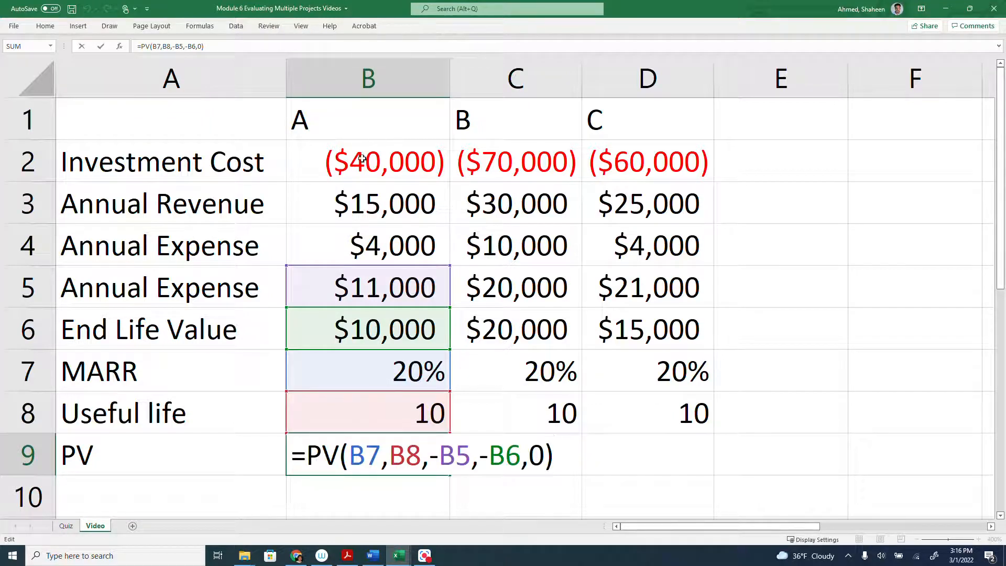
{"action": "type", "text": "+"}
{"action": "left_click", "coordinate": [382, 172]}
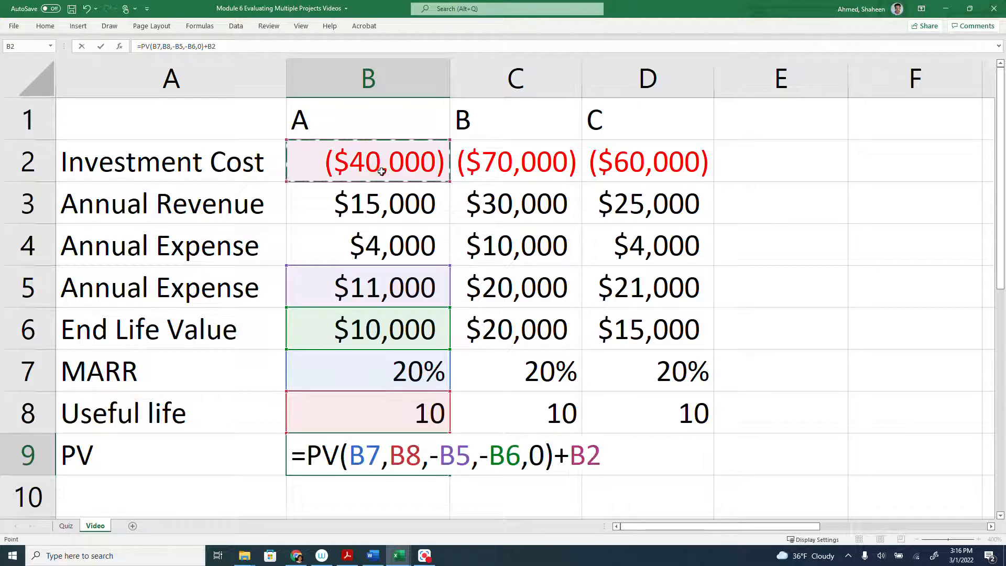
{"action": "key", "text": "Return"}
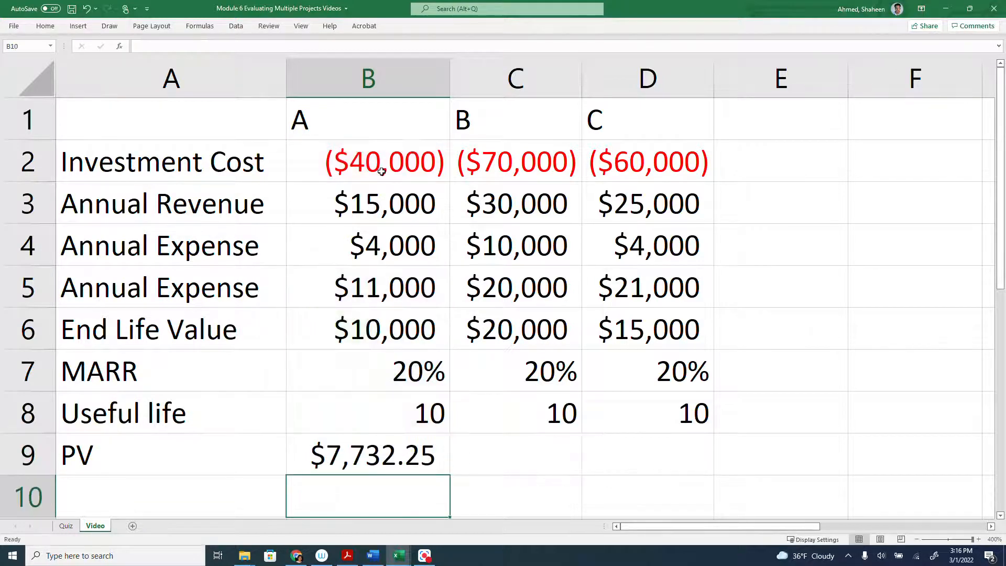
Fill the B9 present value formula across to D9 and autofit the widths of columns B through D.
{"action": "left_click", "coordinate": [387, 461]}
{"action": "left_click_drag", "start_coordinate": [450, 476], "coordinate": [690, 470]}
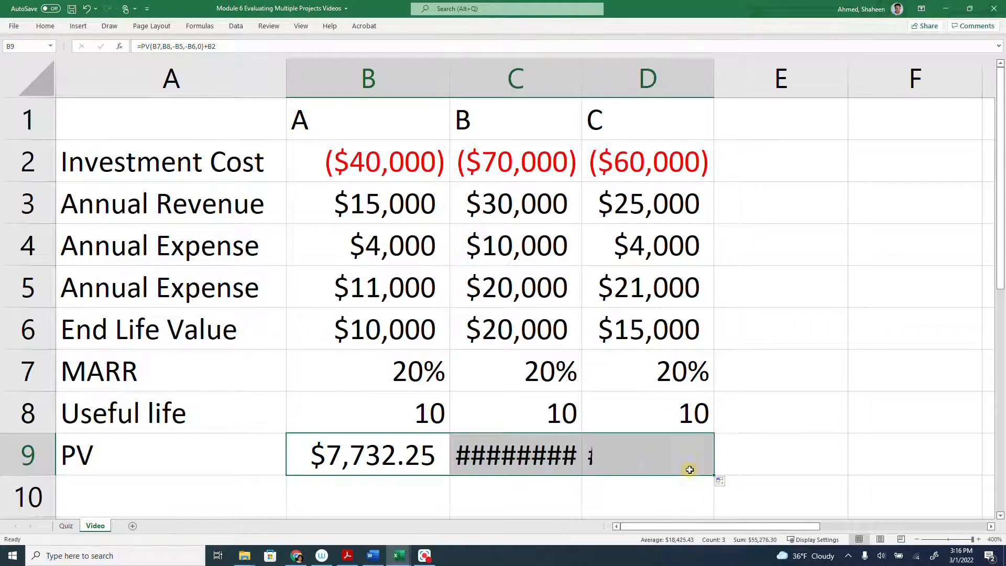
{"action": "left_click_drag", "start_coordinate": [367, 78], "coordinate": [715, 76]}
{"action": "double_click", "coordinate": [714, 76]}
{"action": "left_click", "coordinate": [524, 443]}
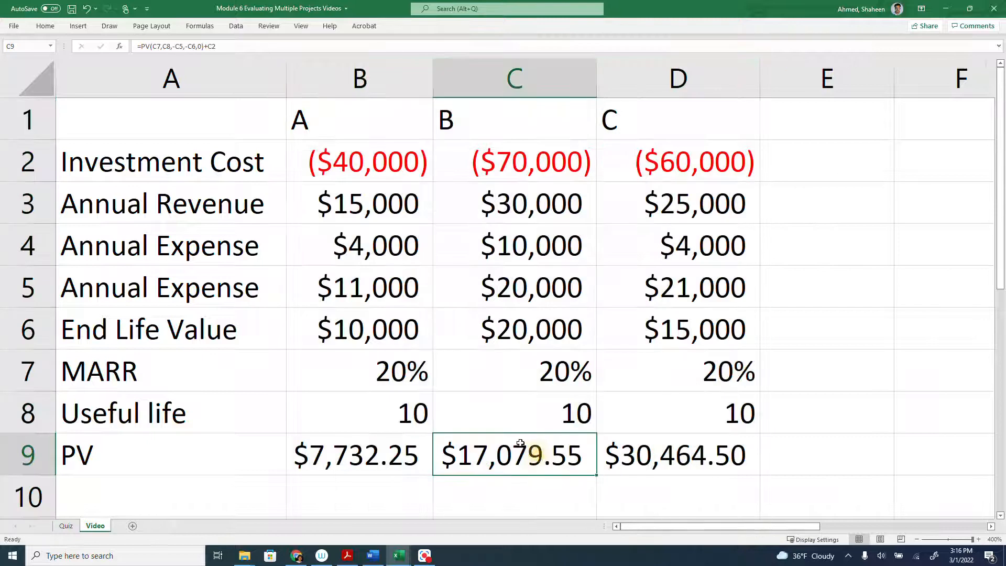
{"action": "left_click_drag", "start_coordinate": [231, 79], "coordinate": [763, 81]}
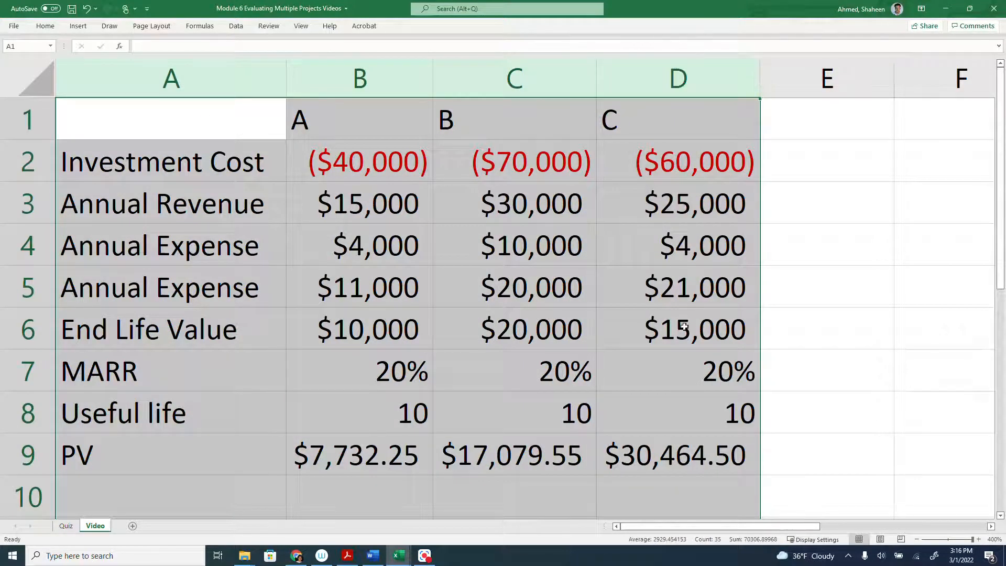
Label cell A10, below PV, as "FV".
{"action": "left_click", "coordinate": [660, 452]}
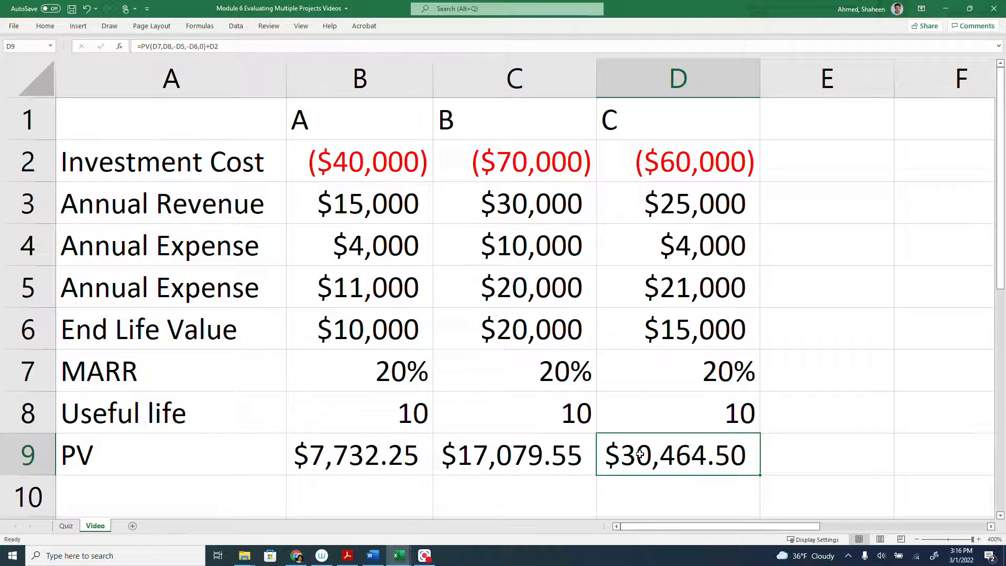
{"action": "left_click", "coordinate": [690, 75]}
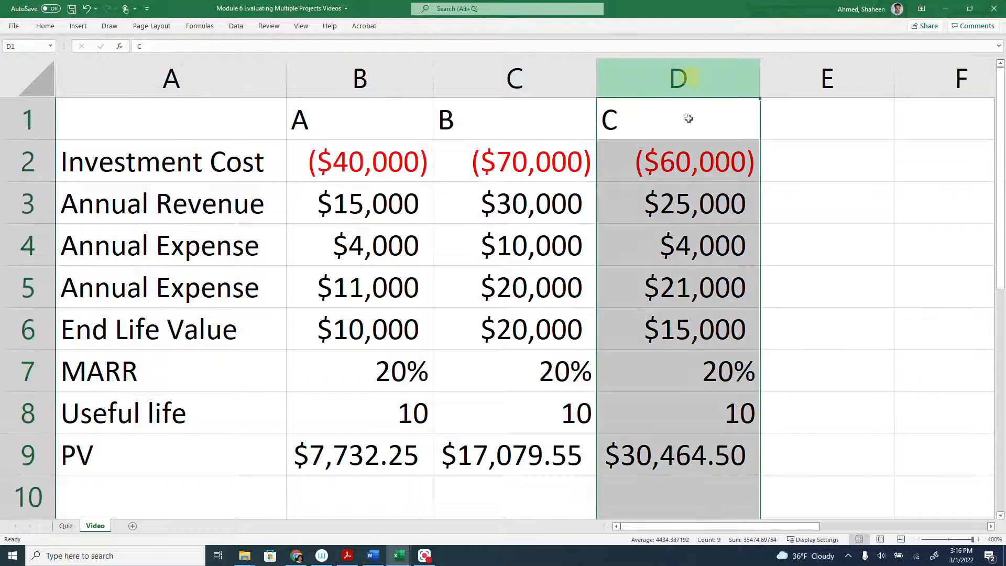
{"action": "left_click", "coordinate": [210, 503]}
{"action": "type", "text": "f"}
{"action": "key", "text": "BackSpace"}
{"action": "type", "text": "FV"}
{"action": "key", "text": "Tab"}
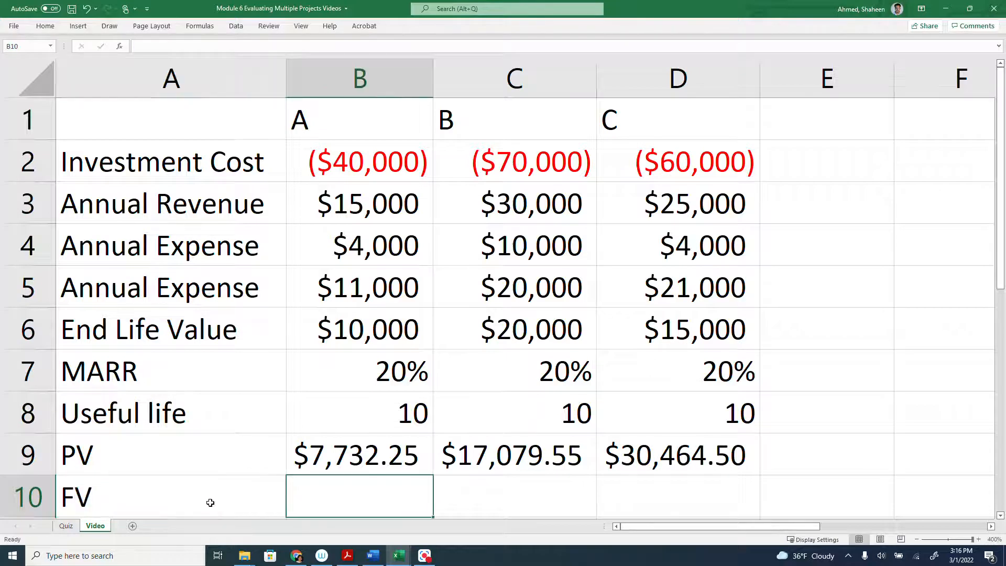
Start project A's future value formula in B10 with the MARR in B7 and the useful life in B8: =FV(B7,B8,.
{"action": "type", "text": "=FV"}
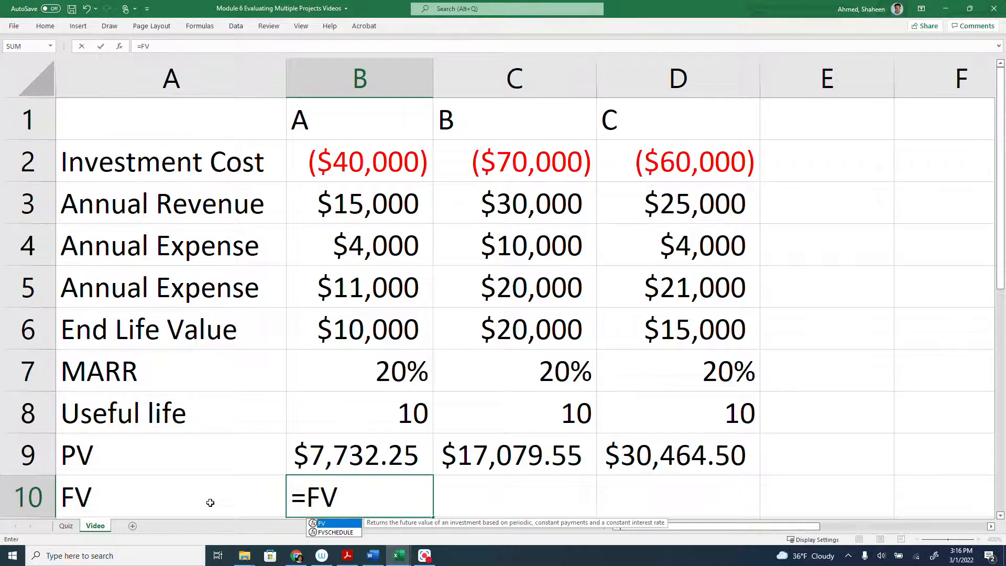
{"action": "type", "text": "("}
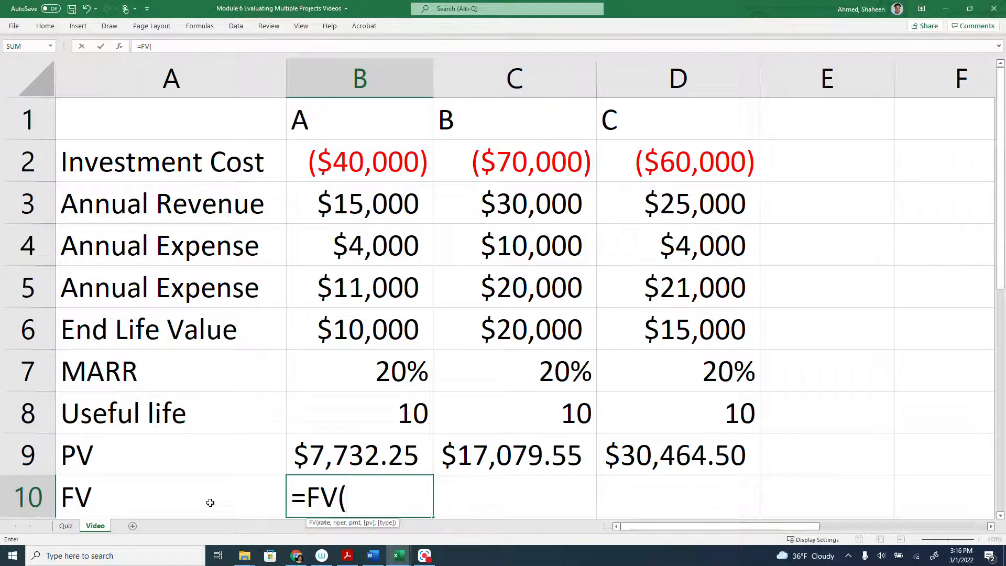
{"action": "left_click", "coordinate": [349, 369]}
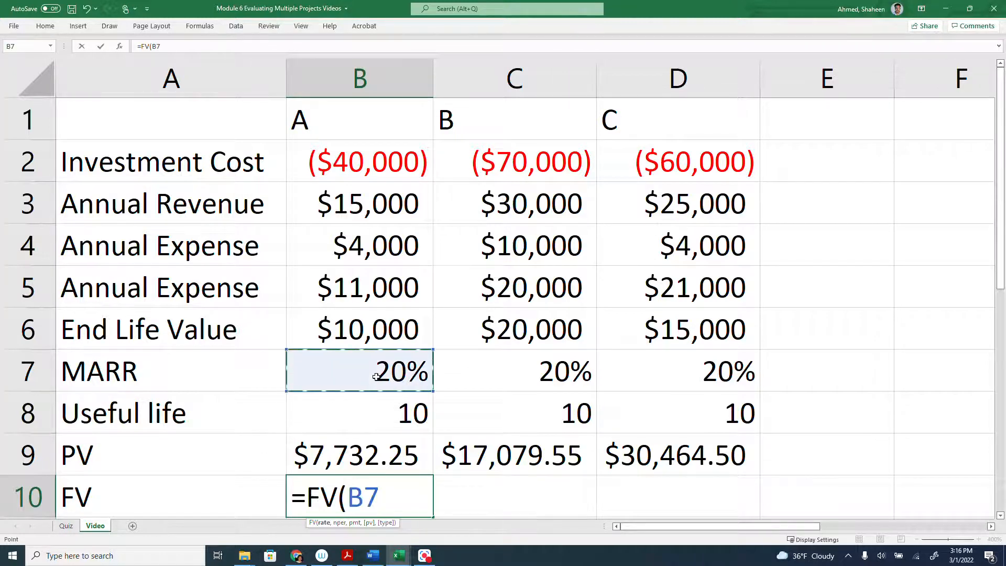
{"action": "type", "text": ","}
{"action": "scroll", "coordinate": [377, 383], "scroll_direction": "down", "scroll_amount": 1}
{"action": "left_click", "coordinate": [384, 292]}
{"action": "type", "text": ","}
{"action": "scroll", "coordinate": [480, 435], "scroll_direction": "up", "scroll_amount": 1}
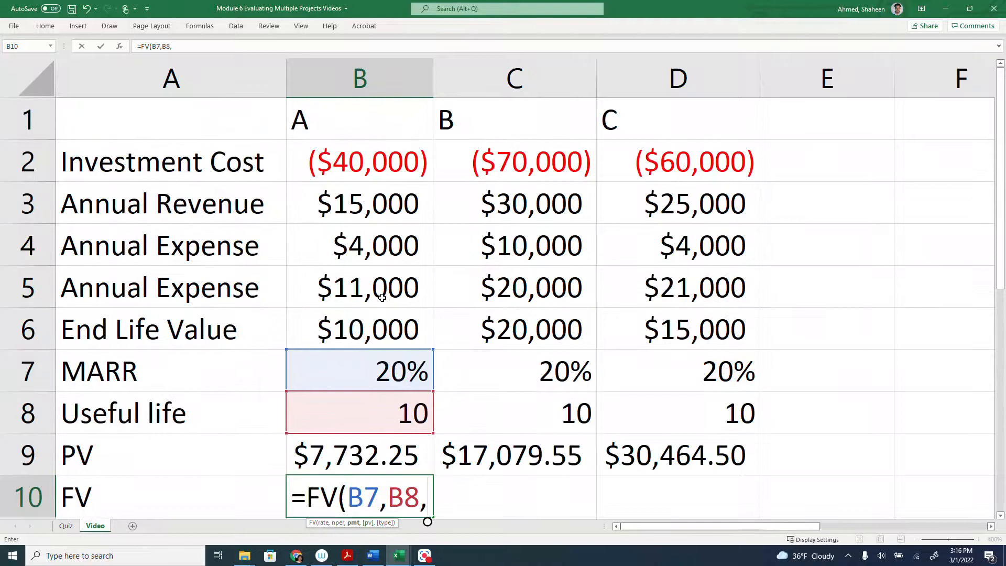
Complete the B10 formula with annual cash flow, investment cost and end life value as =FV(B7,B8,-B5,-B2,0)+B6.
{"action": "type", "text": "-"}
{"action": "left_click", "coordinate": [361, 291]}
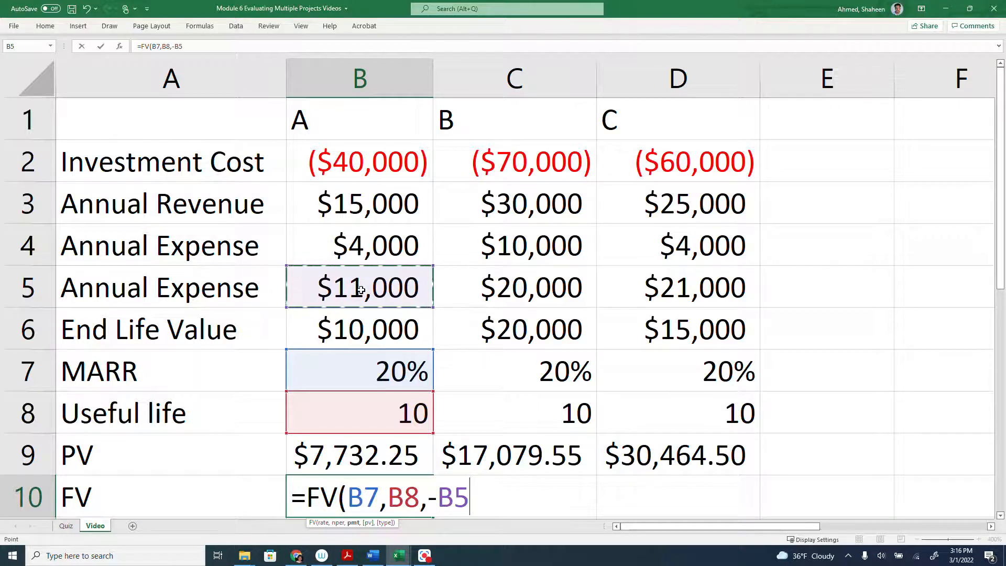
{"action": "type", "text": ","}
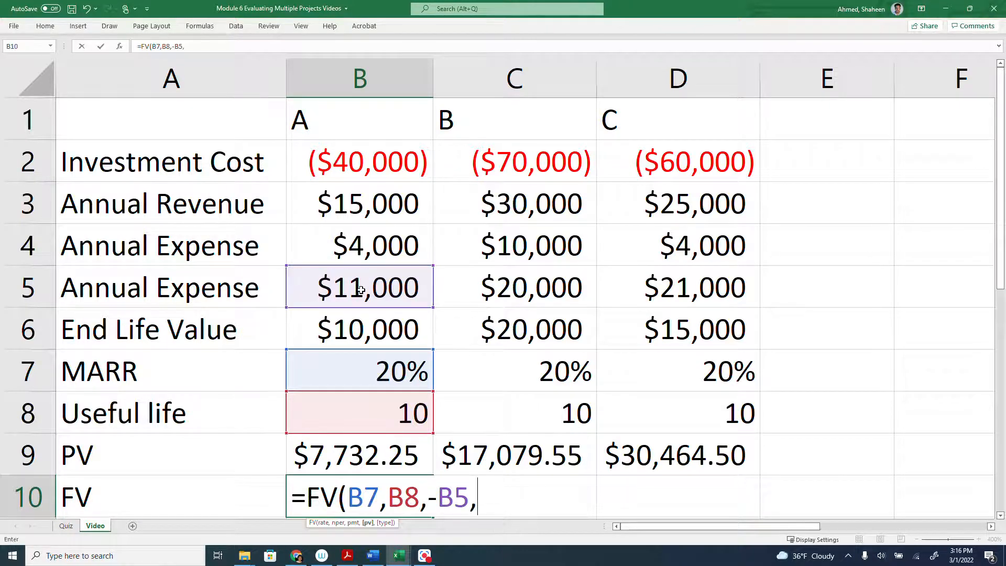
{"action": "type", "text": "-"}
{"action": "left_click", "coordinate": [387, 169]}
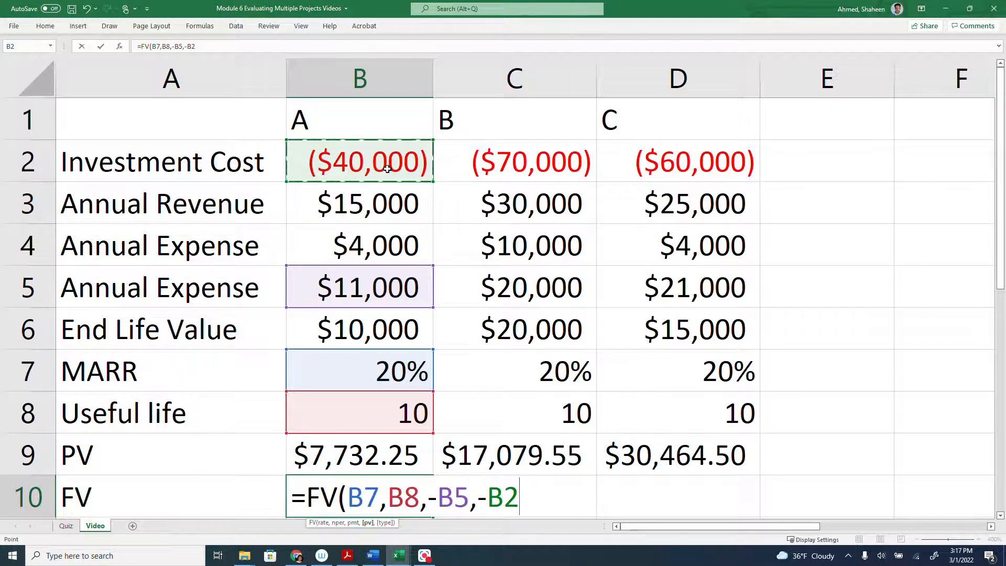
{"action": "type", "text": ",0"}
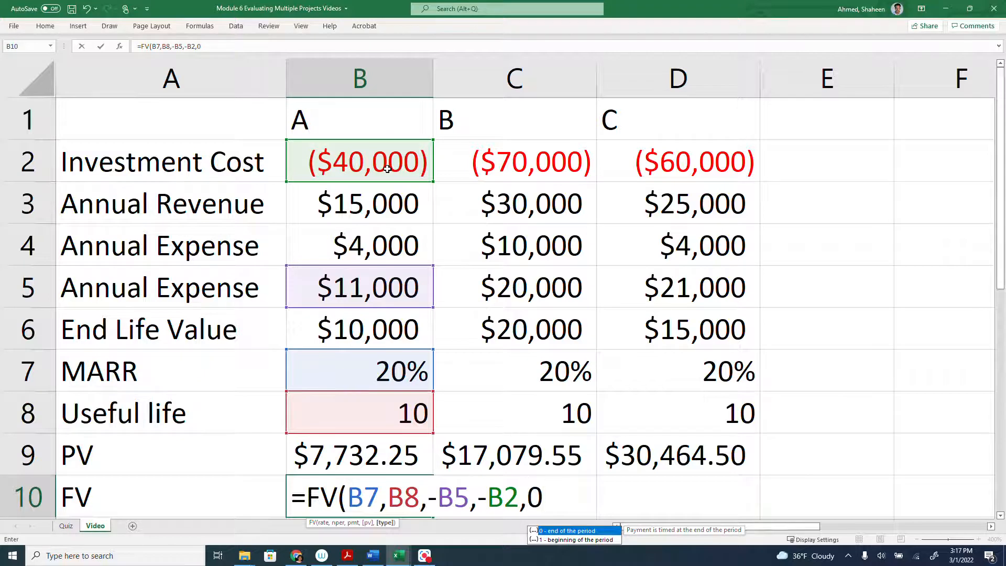
{"action": "type", "text": ")+"}
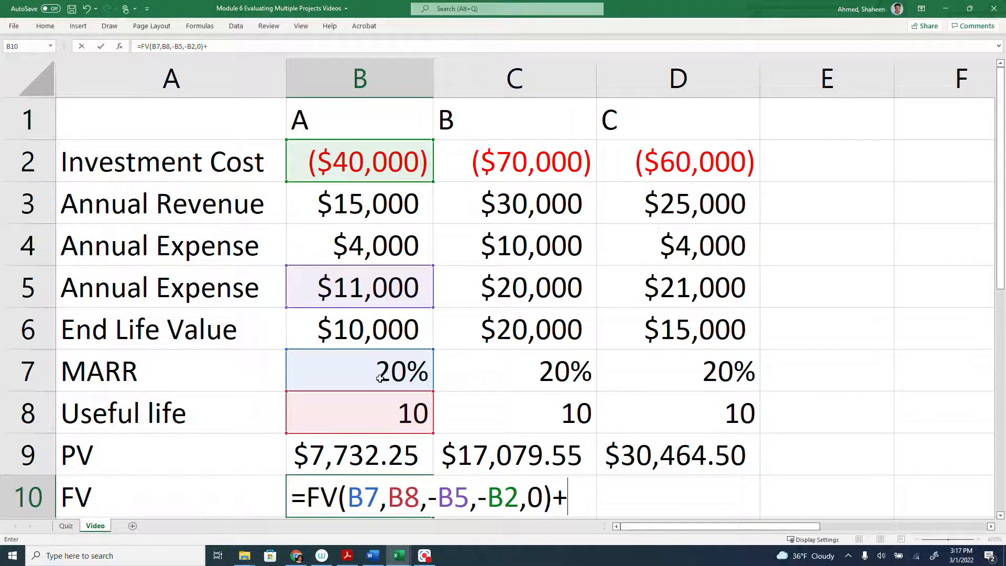
{"action": "left_click", "coordinate": [381, 331]}
{"action": "key", "text": "Return"}
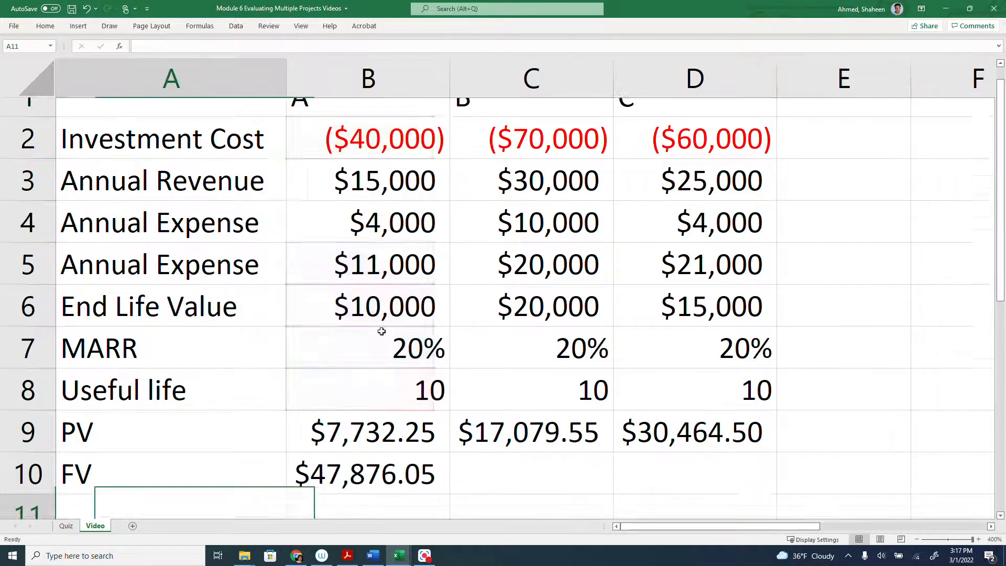
Fill the B10 future value formula across to D10 and autofit the widths of columns B through D.
{"action": "left_click", "coordinate": [390, 463]}
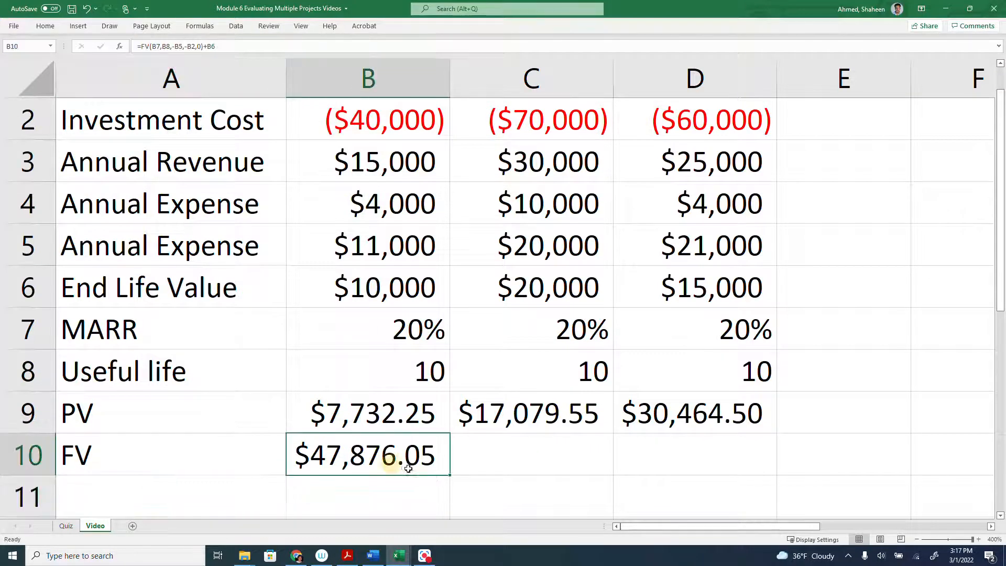
{"action": "left_click_drag", "start_coordinate": [450, 475], "coordinate": [733, 476]}
{"action": "left_click_drag", "start_coordinate": [427, 90], "coordinate": [773, 83]}
{"action": "double_click", "coordinate": [776, 81]}
{"action": "scroll", "coordinate": [571, 398], "scroll_direction": "up", "scroll_amount": 1}
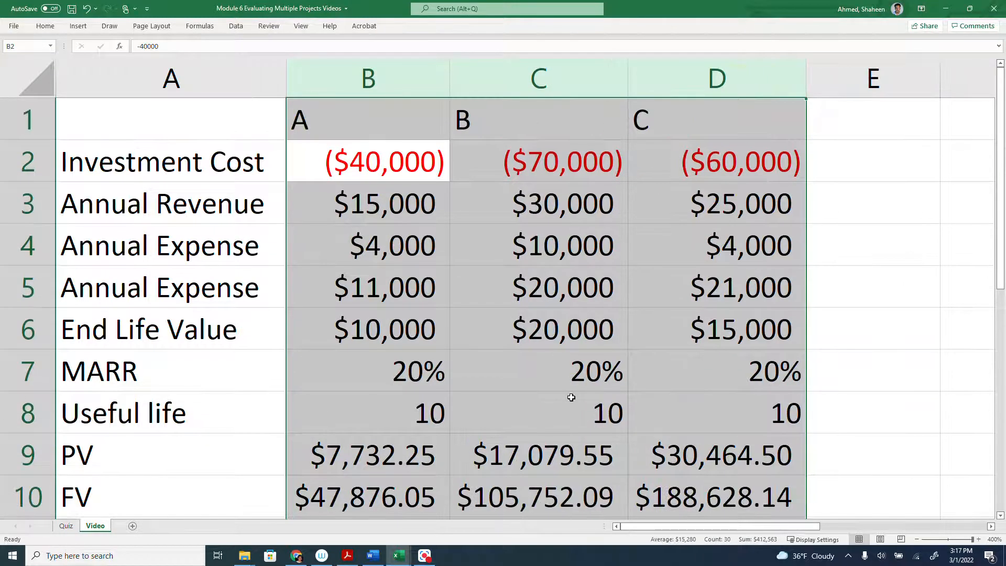
Correct the label in A5 to read "Annual Cashflow".
{"action": "left_click", "coordinate": [38, 457]}
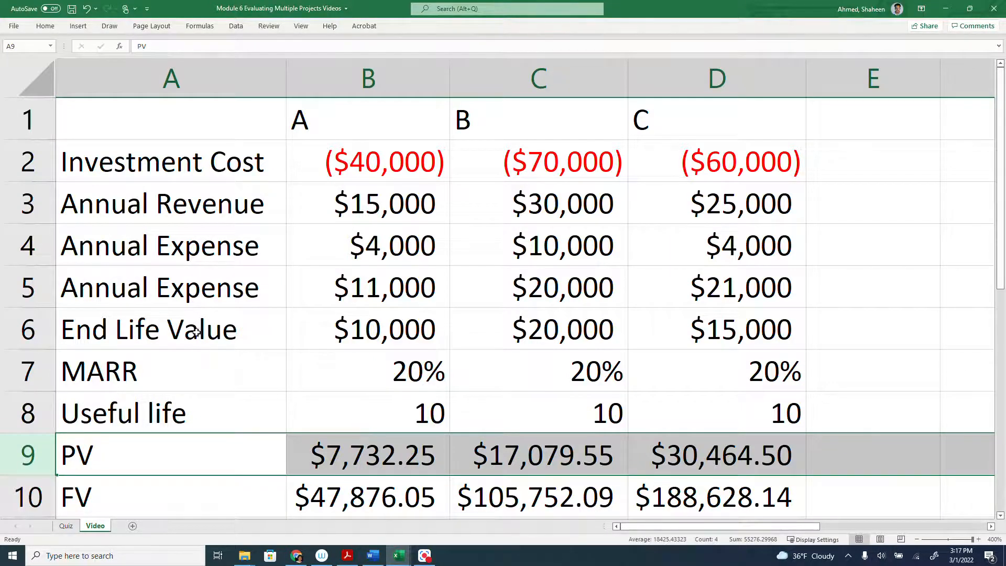
{"action": "double_click", "coordinate": [199, 289]}
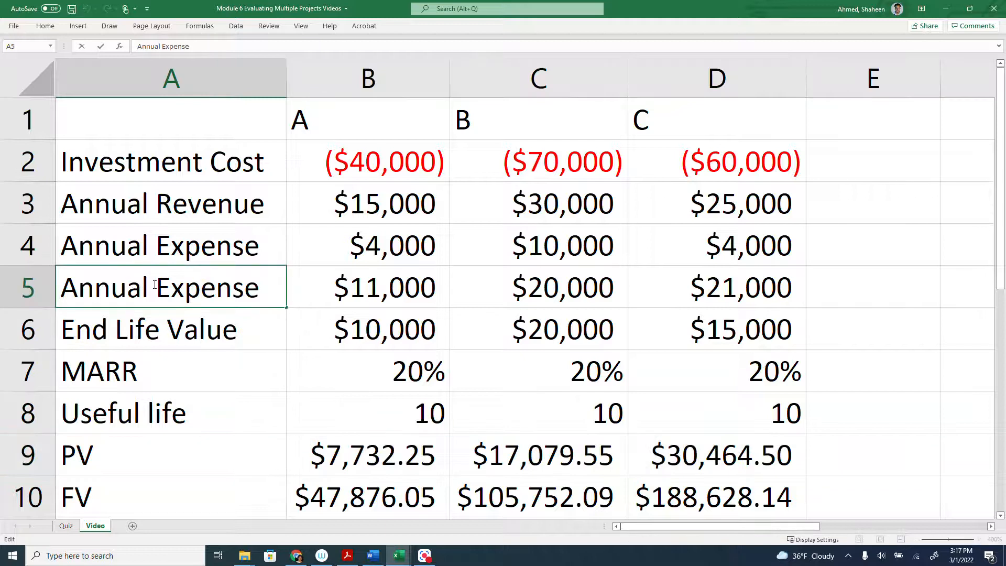
{"action": "left_click_drag", "start_coordinate": [154, 284], "coordinate": [285, 300]}
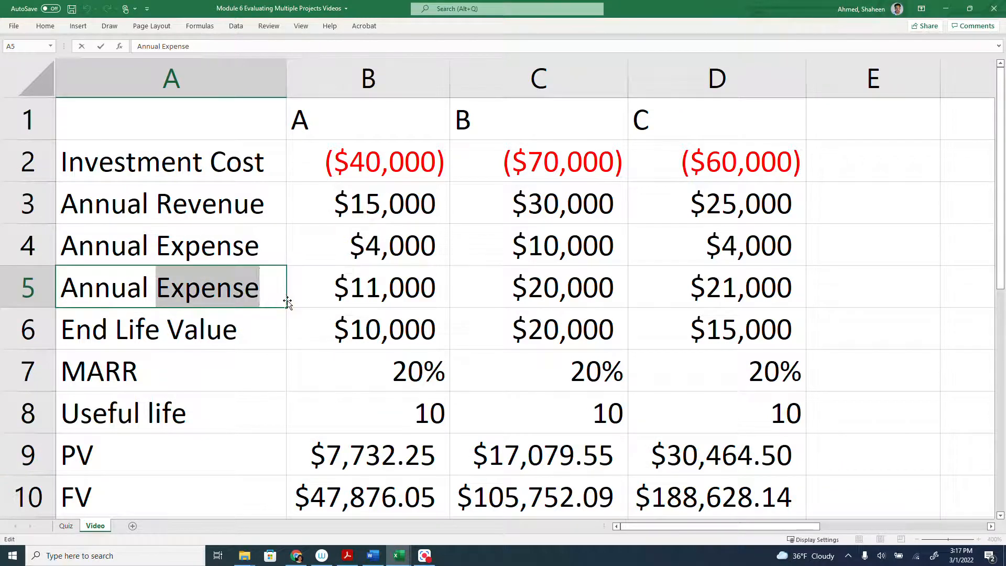
{"action": "type", "text": "c"}
{"action": "key", "text": "BackSpace"}
{"action": "key", "text": "Caps_Lock"}
{"action": "type", "text": "C"}
{"action": "key", "text": "Caps_Lock"}
{"action": "type", "text": "a"}
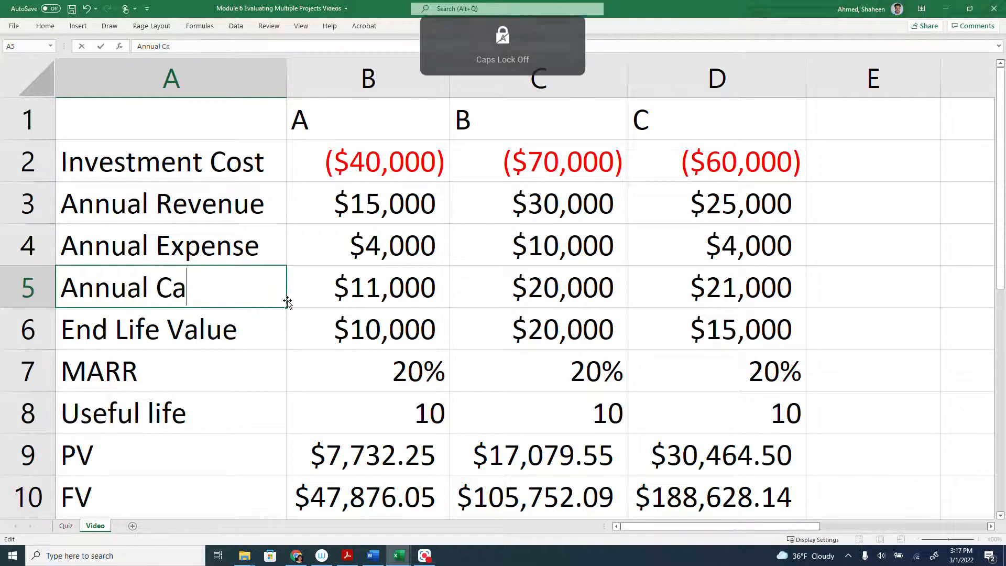
{"action": "type", "text": "sh"}
{"action": "key", "text": "BackSpace"}
{"action": "type", "text": "she"}
{"action": "key", "text": "BackSpace"}
{"action": "type", "text": "flow"}
{"action": "key", "text": "Return"}
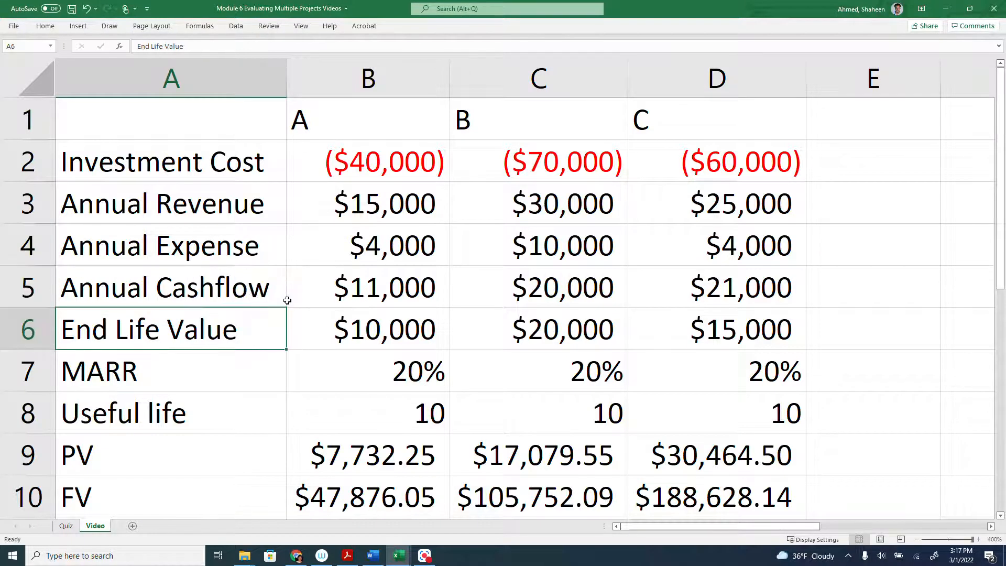
Check the formula behind project A's annual cash flow in B5 without changing it.
{"action": "double_click", "coordinate": [389, 284]}
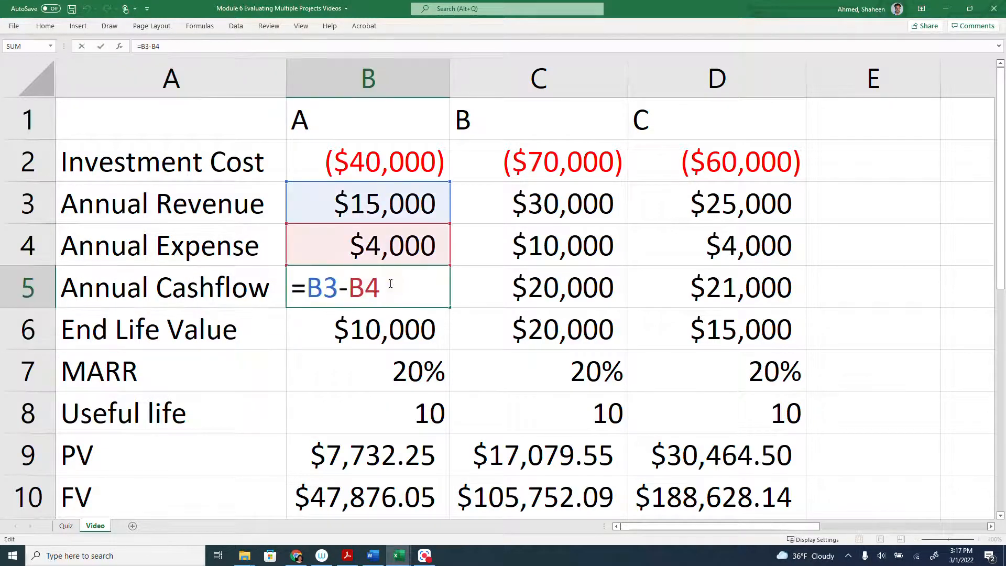
{"action": "key", "text": "Return"}
Label cell A11, below FV, as "AW".
{"action": "scroll", "coordinate": [180, 460], "scroll_direction": "down", "scroll_amount": 1}
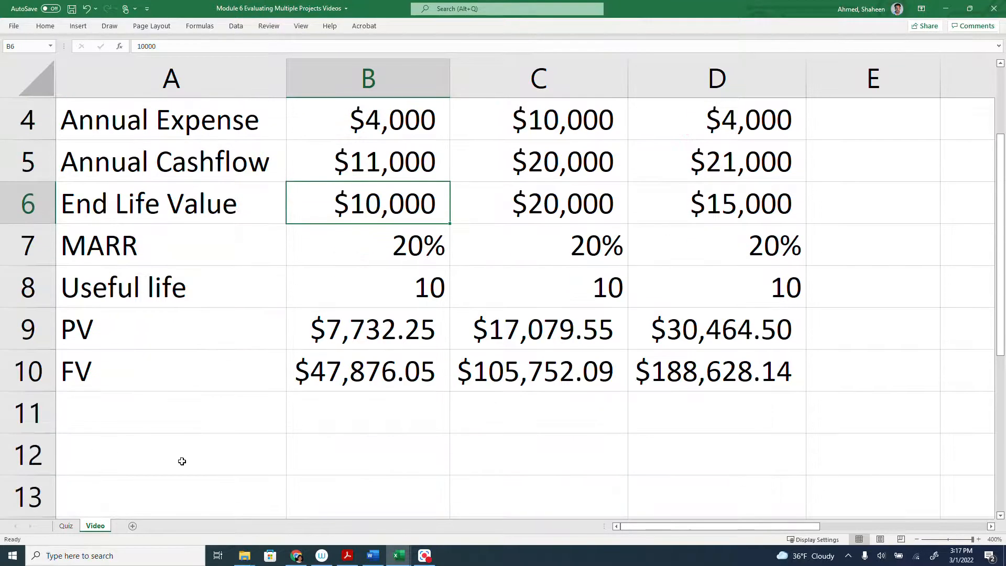
{"action": "left_click", "coordinate": [117, 422]}
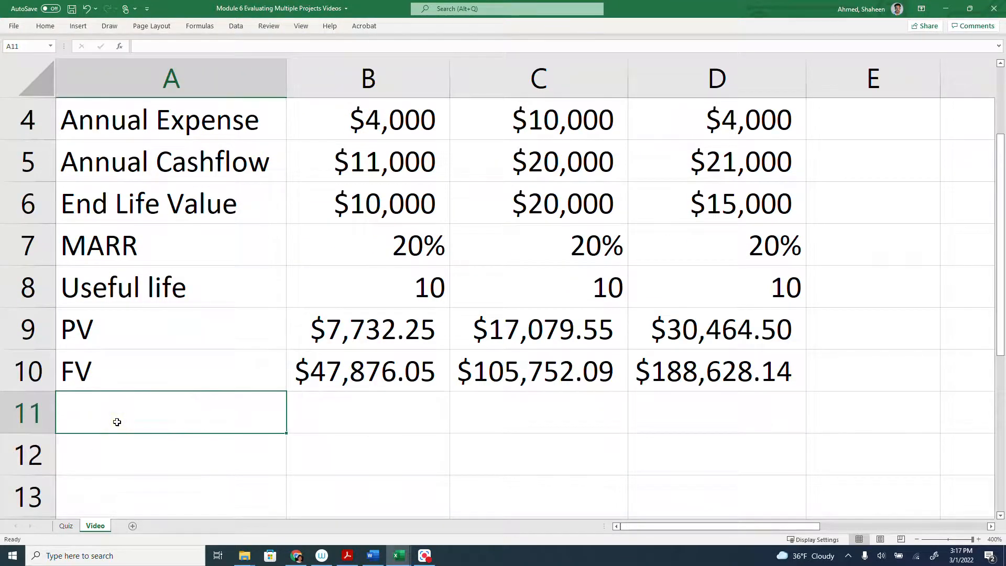
{"action": "type", "text": "AV"}
{"action": "key", "text": "BackSpace"}
{"action": "type", "text": "W"}
{"action": "key", "text": "Tab"}
Start project A's annual worth formula in B11 with the MARR in B7 and the useful life in B8: =PMT(B7,B8,.
{"action": "type", "text": "=pmt"}
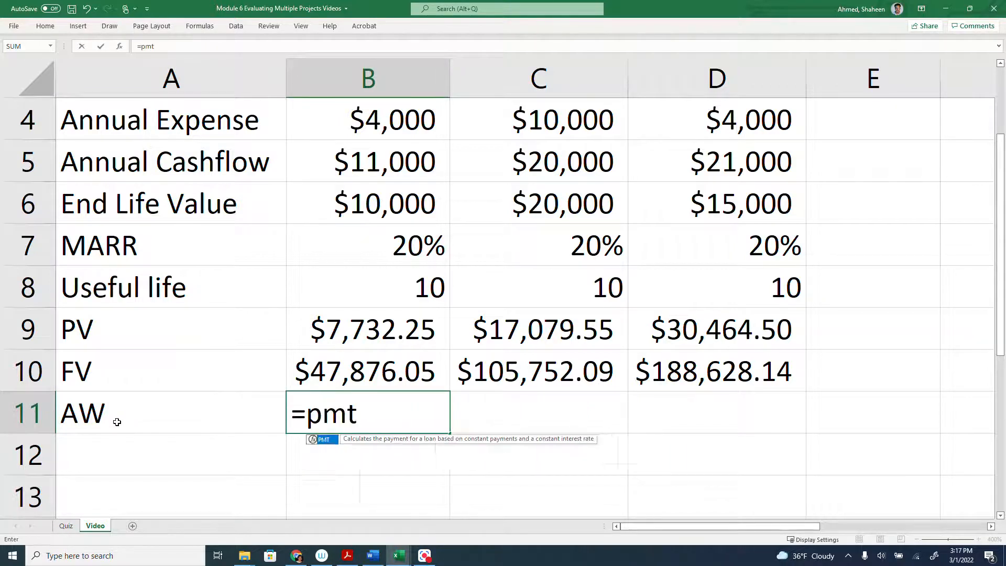
{"action": "key", "text": "Caps_Lock"}
{"action": "key", "text": "BackSpace"}
{"action": "key", "text": "BackSpace"}
{"action": "key", "text": "BackSpace"}
{"action": "type", "text": "PMT"}
{"action": "type", "text": "("}
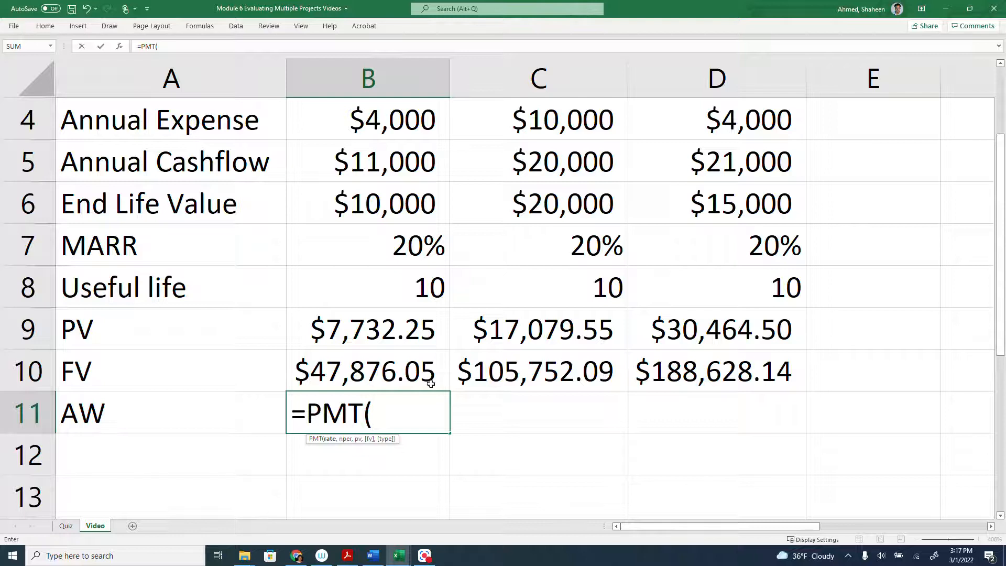
{"action": "left_click", "coordinate": [418, 250]}
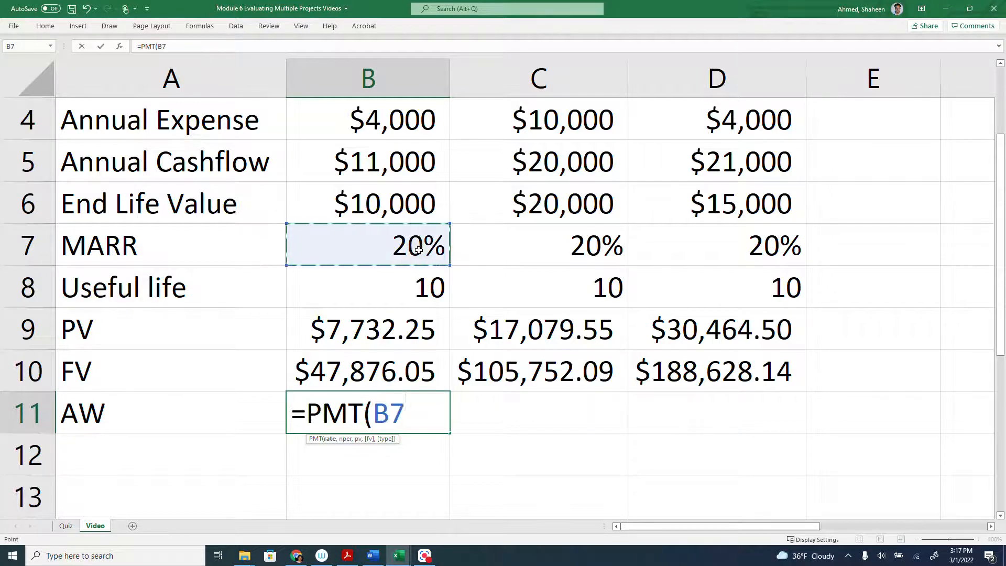
{"action": "type", "text": "."}
{"action": "key", "text": "BackSpace"}
{"action": "type", "text": ","}
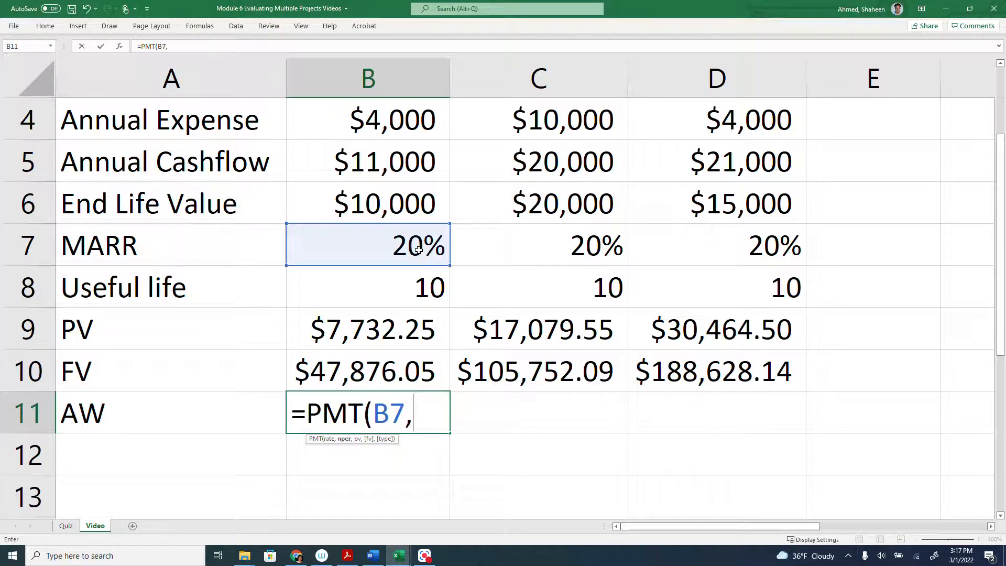
{"action": "scroll", "coordinate": [410, 286], "scroll_direction": "up", "scroll_amount": 1}
{"action": "left_click", "coordinate": [410, 286]}
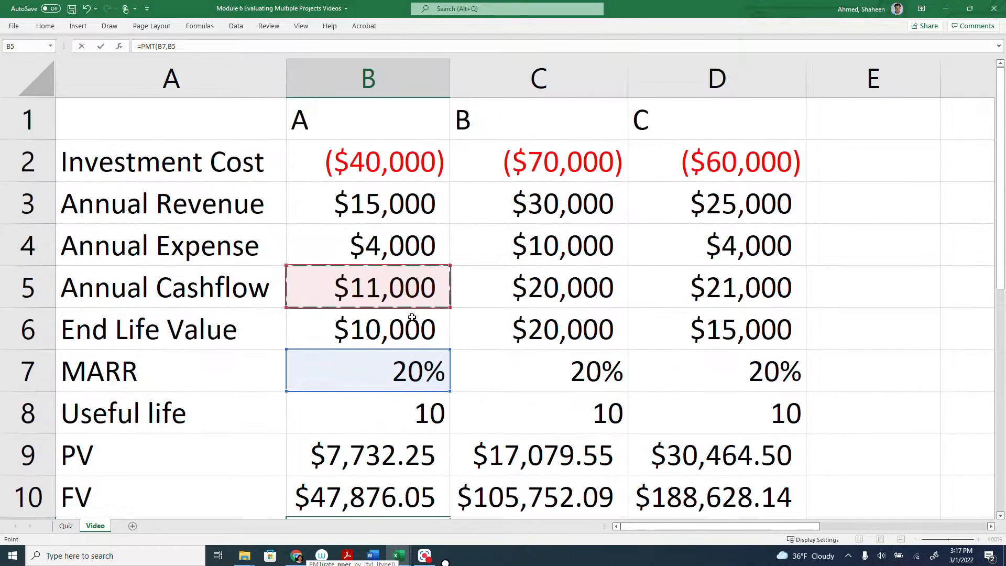
{"action": "left_click", "coordinate": [396, 420]}
{"action": "type", "text": ","}
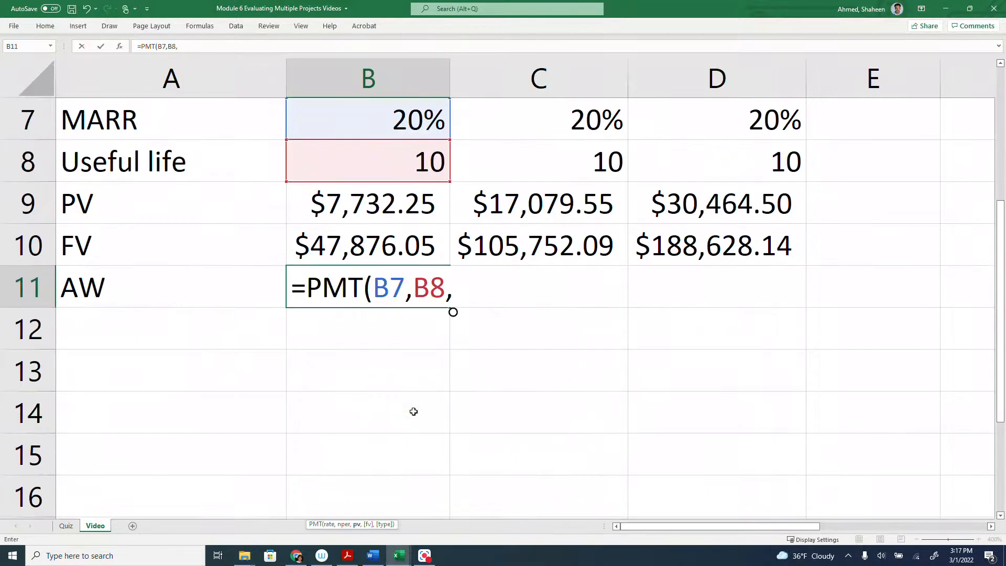
Extend project A's annual worth formula in B11 with the negated investment cost in B2 as the present value: =PMT(B7,B8,-B2,.
{"action": "scroll", "coordinate": [414, 411], "scroll_direction": "up", "scroll_amount": 2}
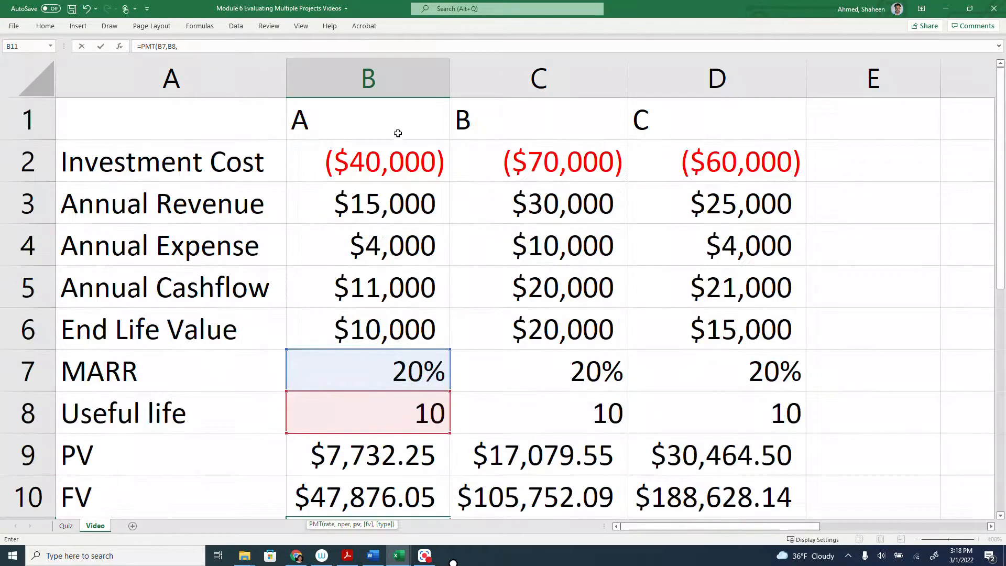
{"action": "type", "text": "-"}
{"action": "left_click", "coordinate": [379, 156]}
{"action": "type", "text": ","}
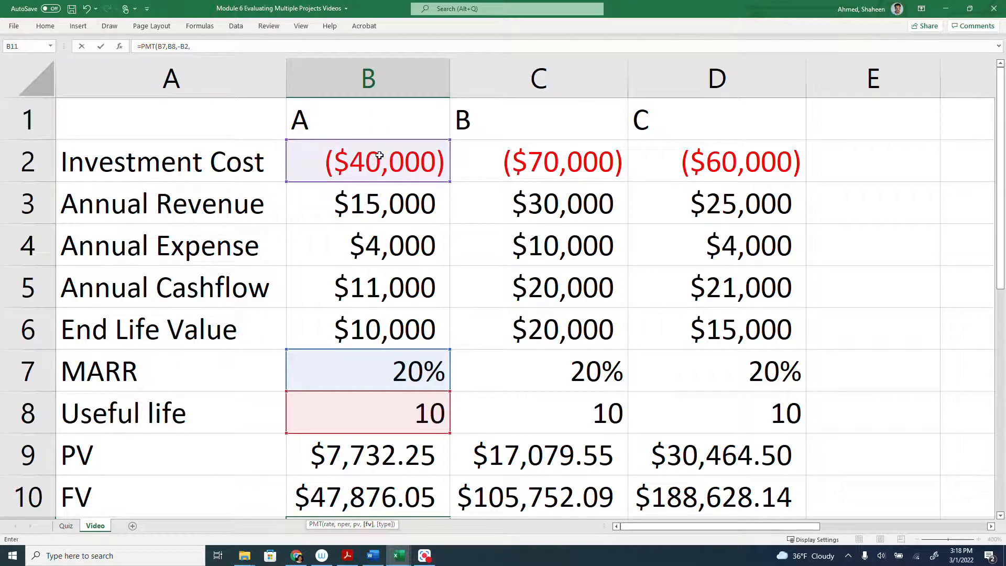
{"action": "type", "text": ","}
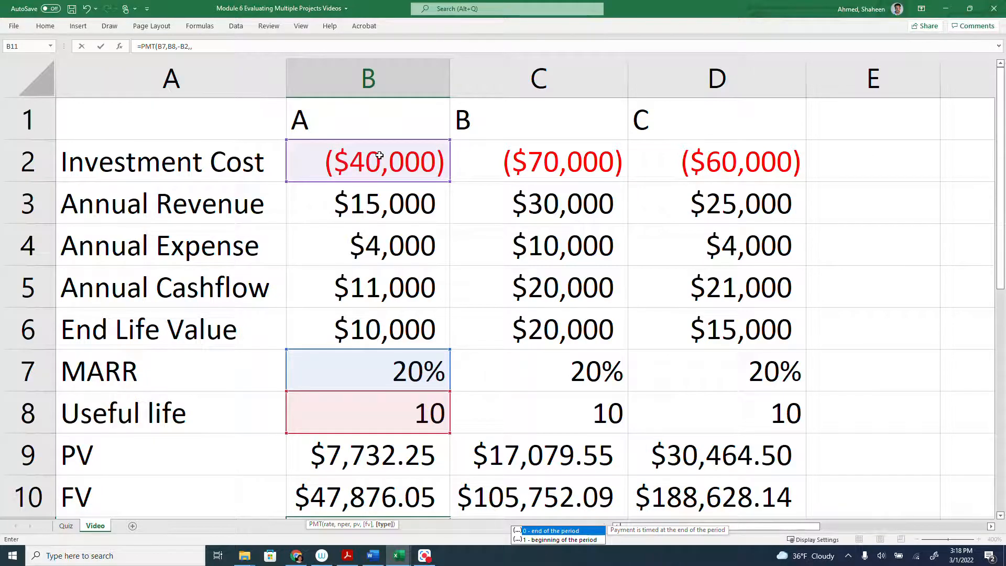
{"action": "scroll", "coordinate": [451, 257], "scroll_direction": "down", "scroll_amount": 1}
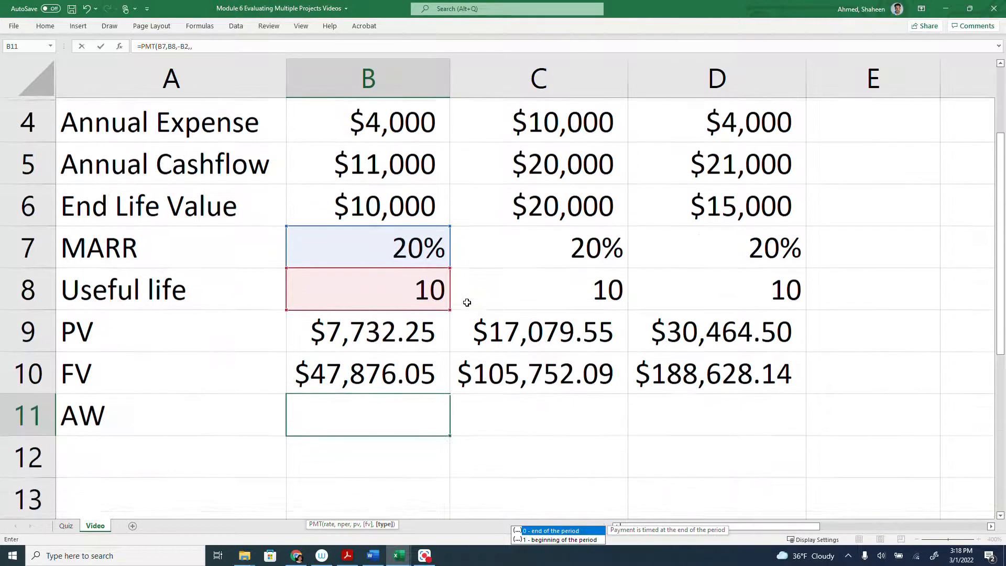
{"action": "key", "text": "BackSpace"}
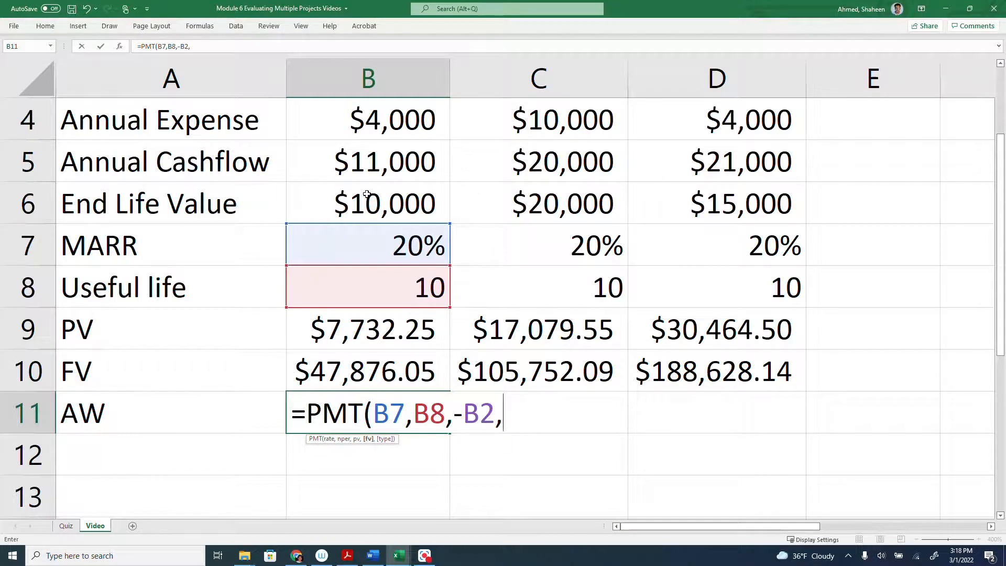
Complete the B11 formula with the negated end life value, payment type 0 and the annual cash flow added: =PMT(B7,B8,-B2,-B6,0)+B5.
{"action": "type", "text": "-"}
{"action": "left_click", "coordinate": [367, 194]}
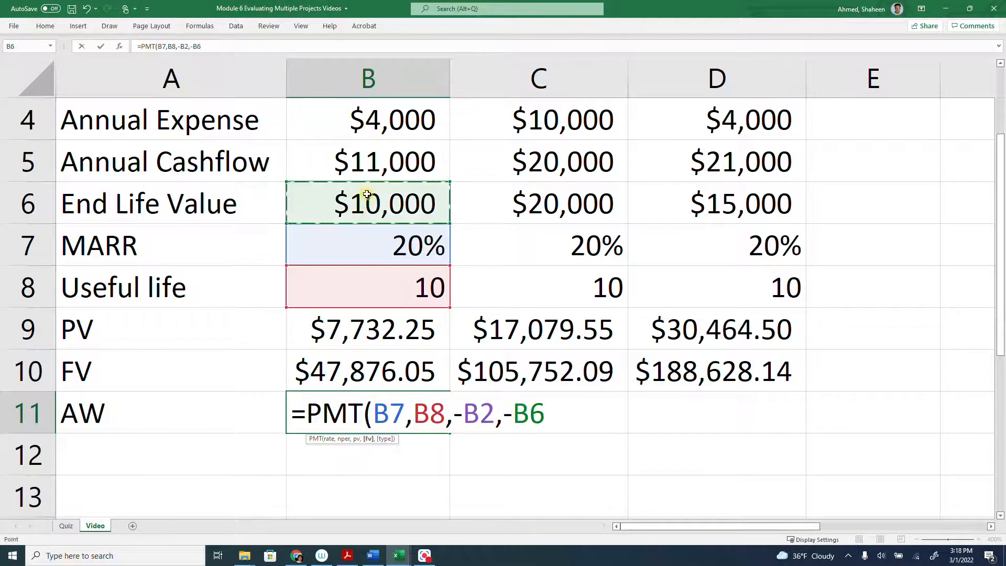
{"action": "type", "text": ",0"}
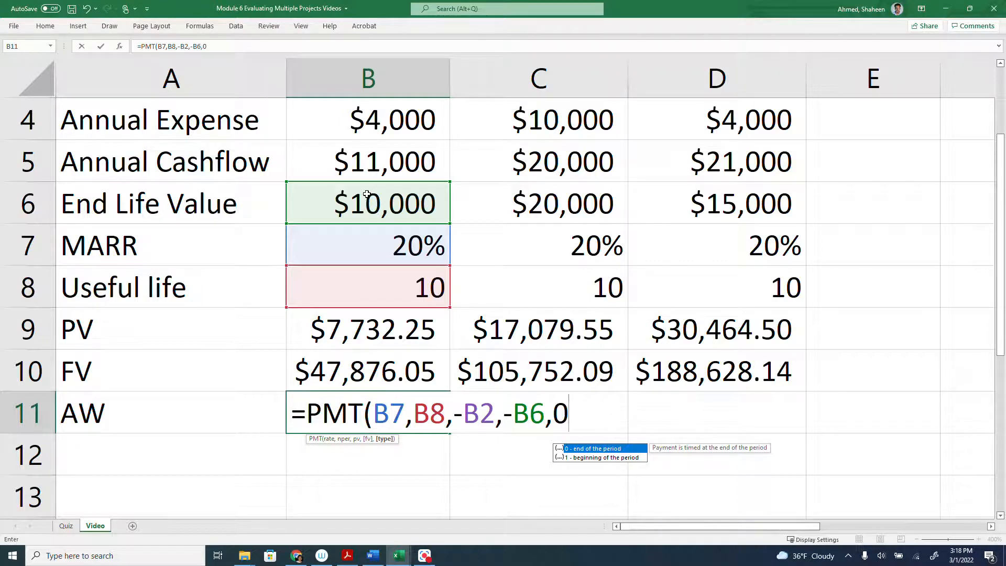
{"action": "type", "text": ")+"}
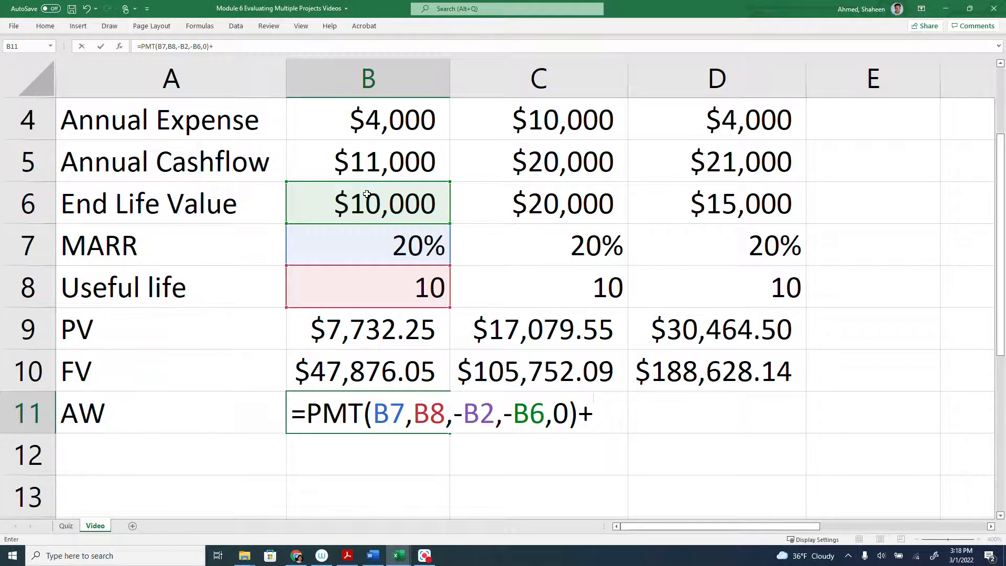
{"action": "left_click", "coordinate": [394, 163]}
{"action": "key", "text": "Return"}
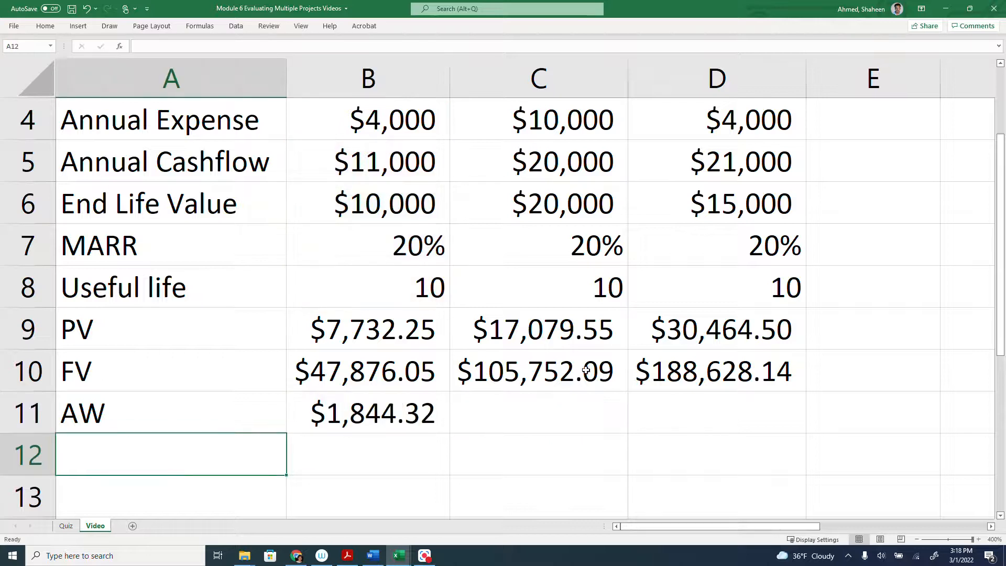
Copy project A's annual worth formula across to C11 and D11, and review the PV row against the FV and AW rows.
{"action": "left_click", "coordinate": [356, 418]}
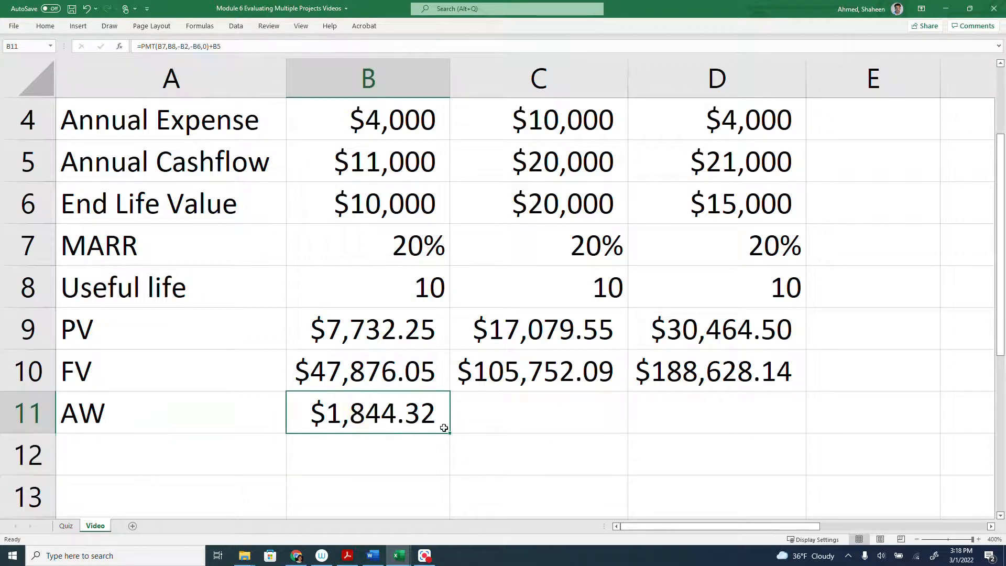
{"action": "left_click_drag", "start_coordinate": [451, 434], "coordinate": [753, 422]}
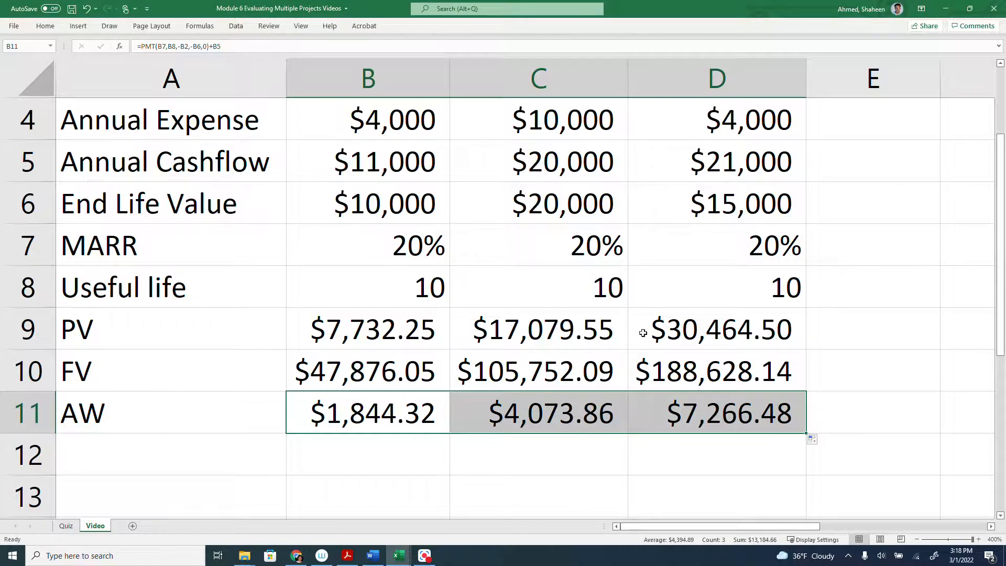
{"action": "left_click", "coordinate": [16, 337]}
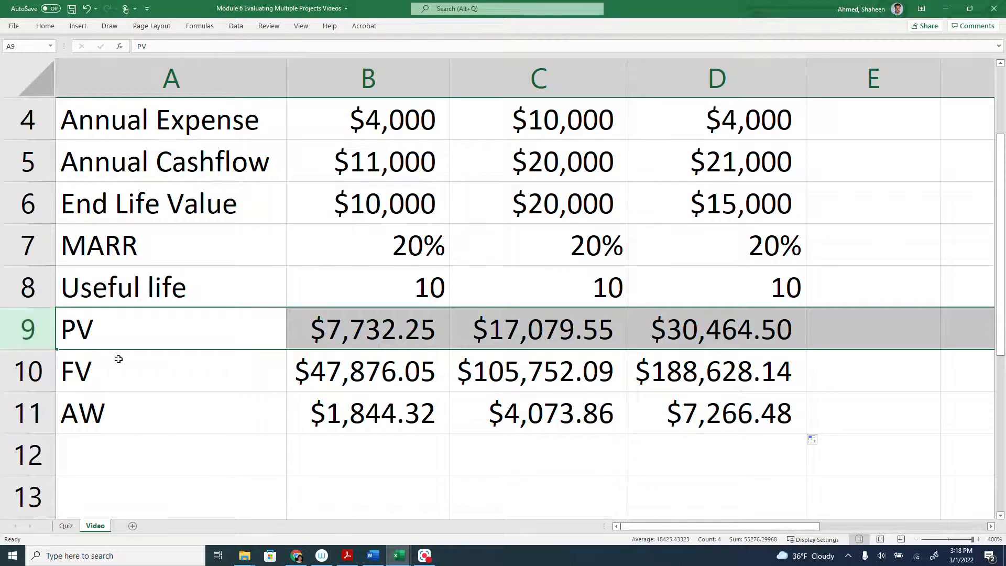
{"action": "left_click_drag", "start_coordinate": [148, 374], "coordinate": [736, 421]}
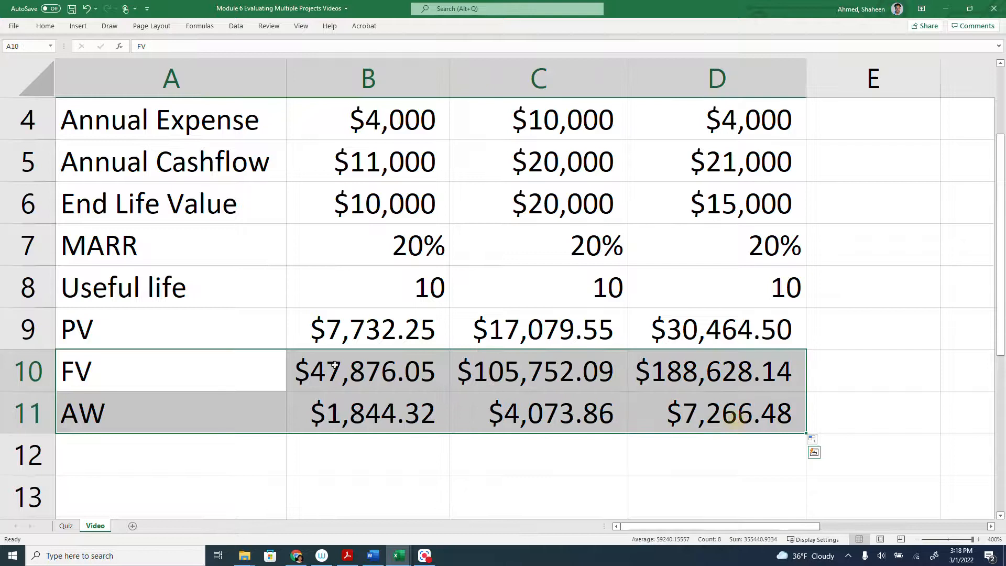
Calculate project A's future worth directly from its present worth in B12 with =FV(B7,B8,0,-B9,0).
{"action": "left_click", "coordinate": [411, 468]}
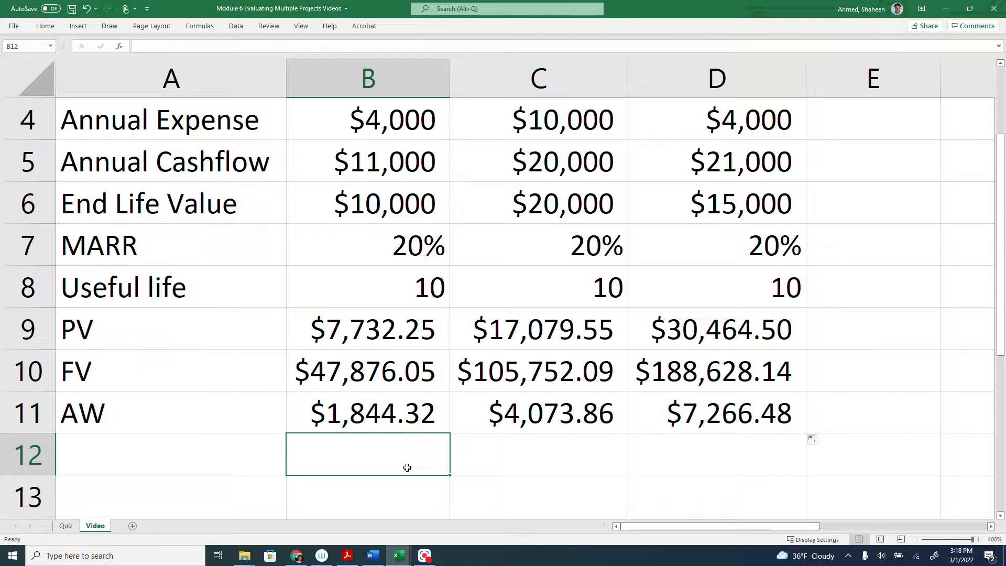
{"action": "type", "text": "=FV"}
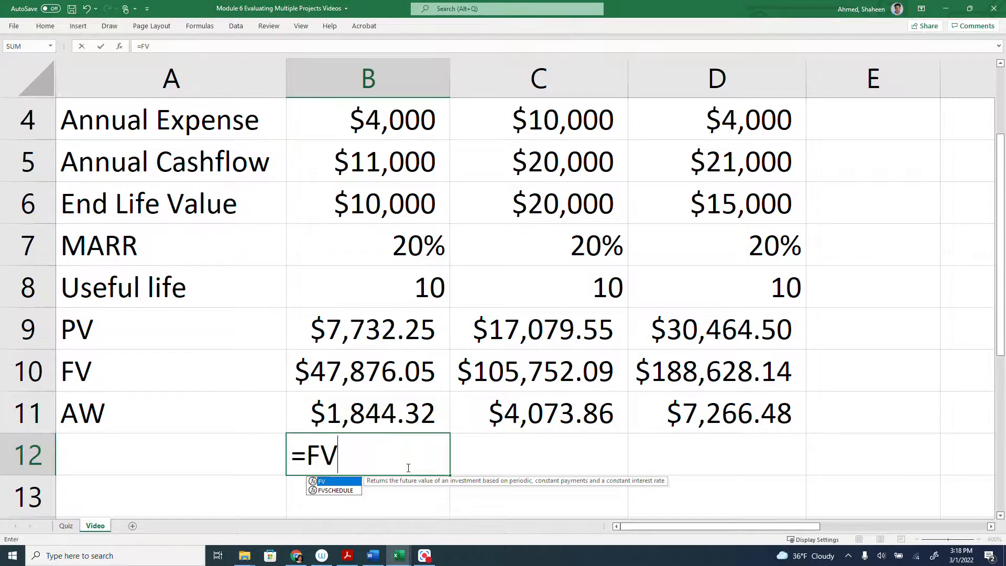
{"action": "type", "text": "("}
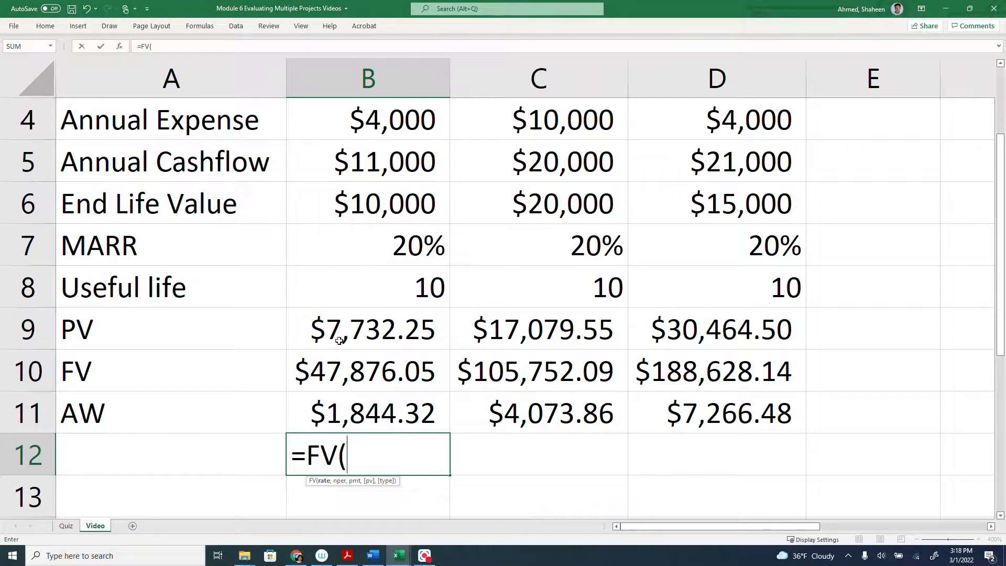
{"action": "left_click", "coordinate": [412, 259]}
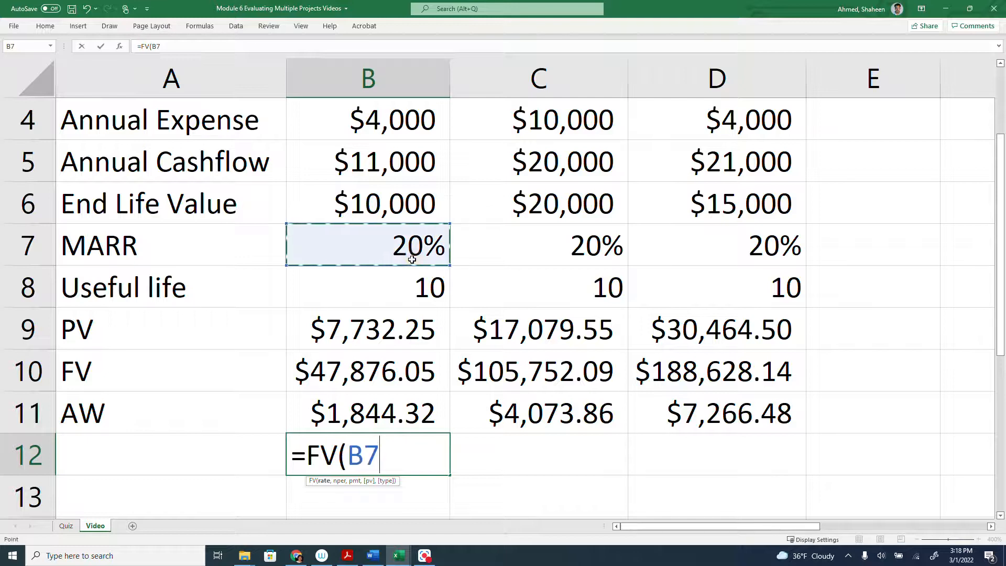
{"action": "type", "text": ","}
{"action": "left_click", "coordinate": [396, 290]}
{"action": "type", "text": ","}
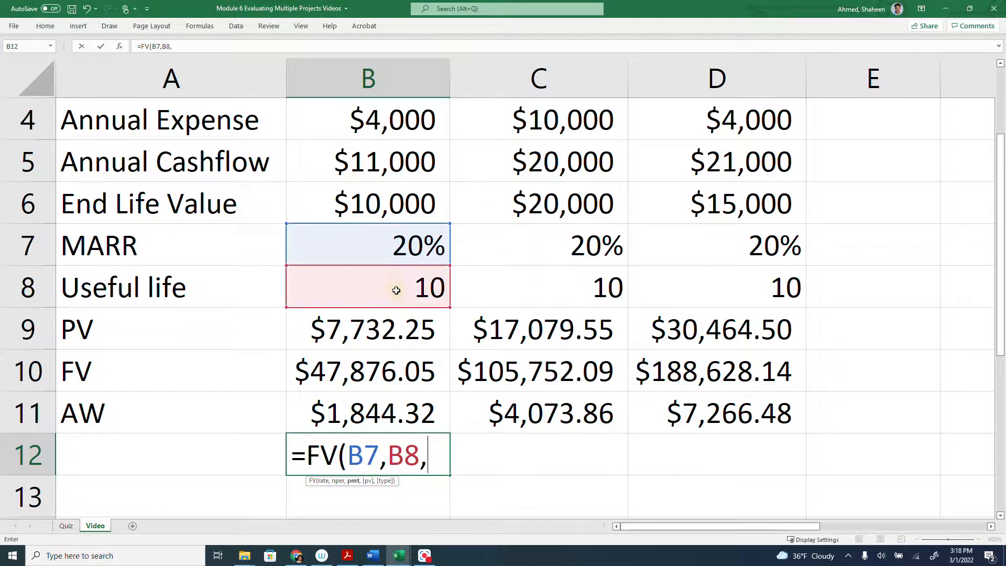
{"action": "type", "text": "0,"}
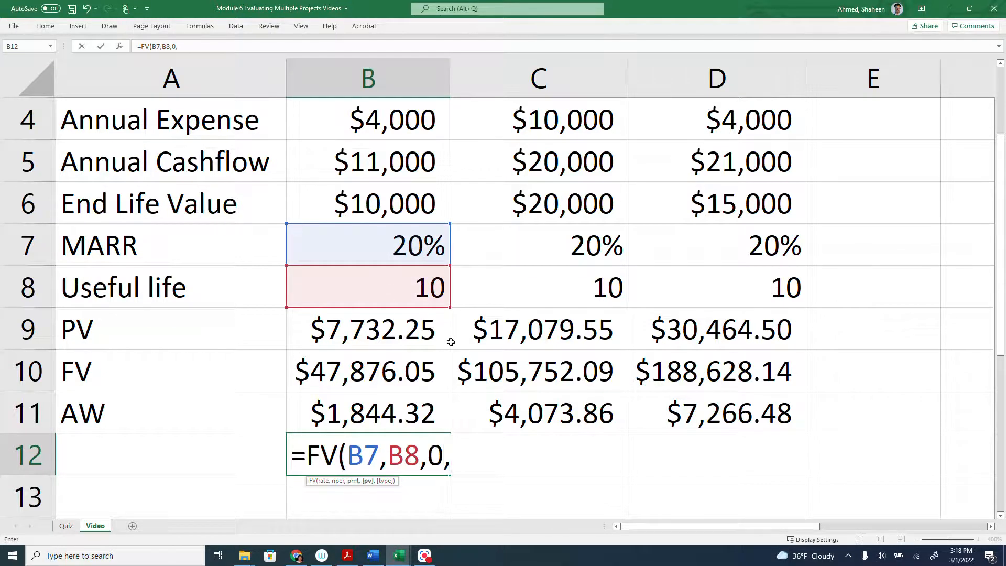
{"action": "type", "text": "-"}
{"action": "left_click", "coordinate": [334, 325]}
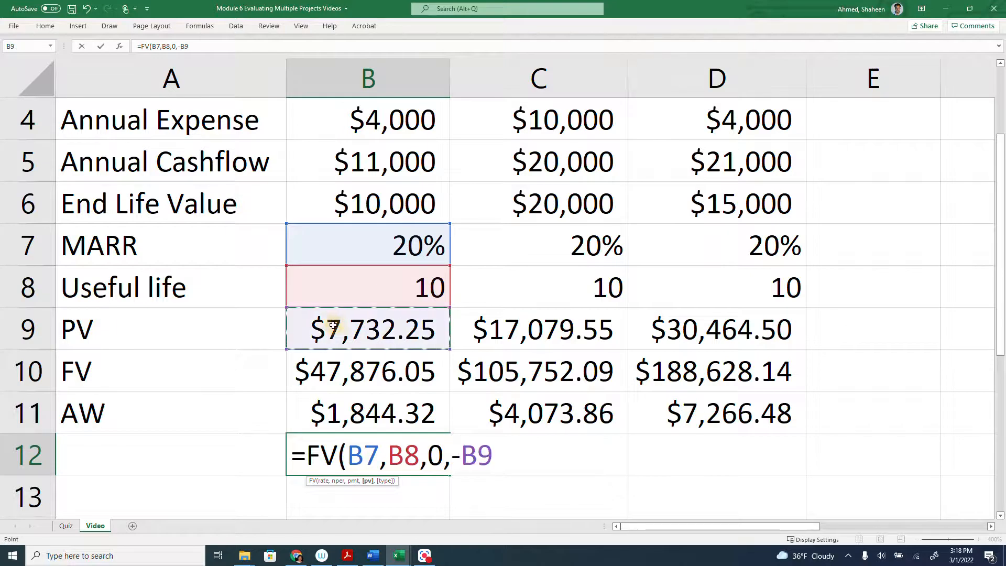
{"action": "type", "text": ","}
{"action": "key", "text": "Return"}
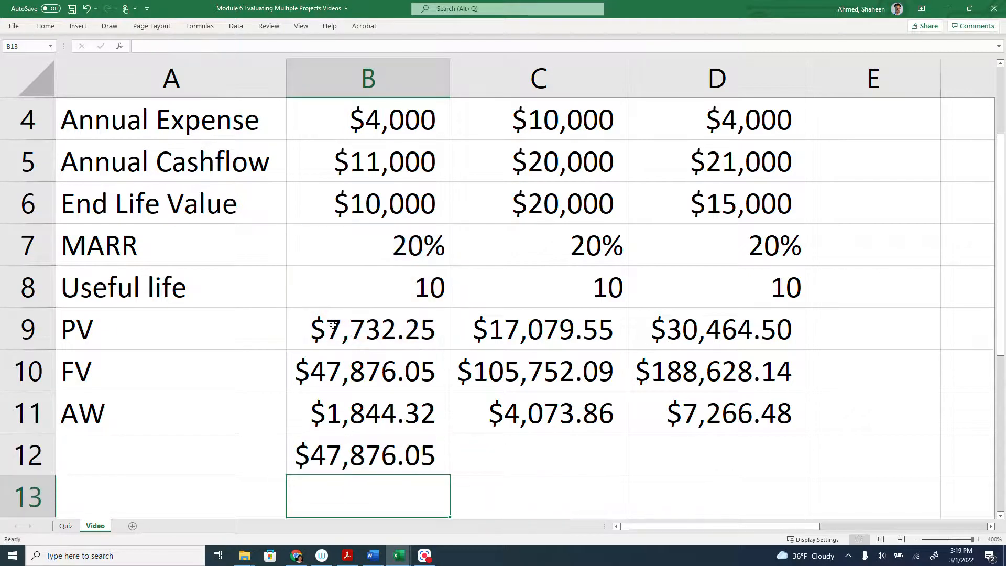
Compare B12 with the future value in B10 and copy the B12 formula across to C12 and D12.
{"action": "left_click", "coordinate": [343, 449]}
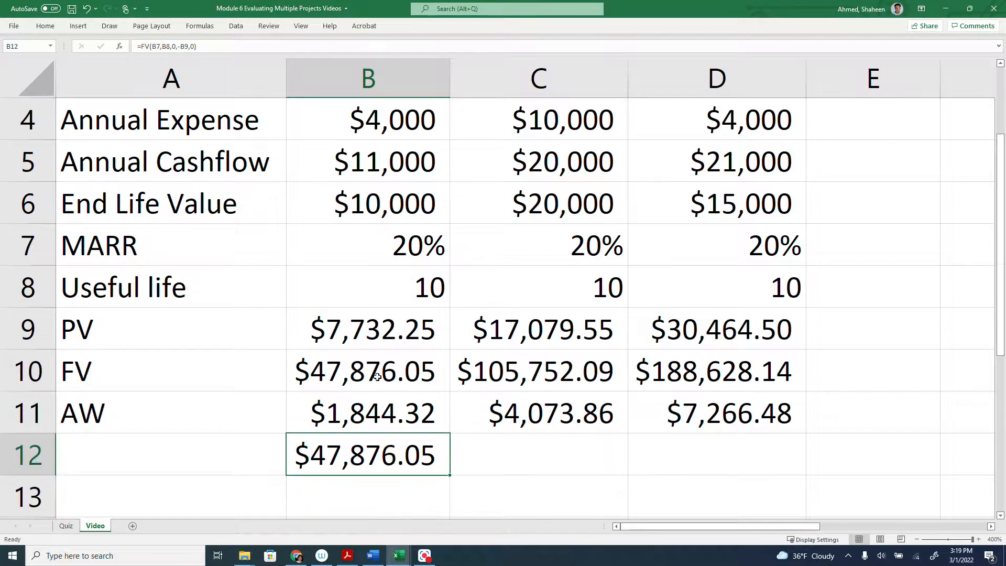
{"action": "left_click", "coordinate": [378, 376], "text": "ctrl"}
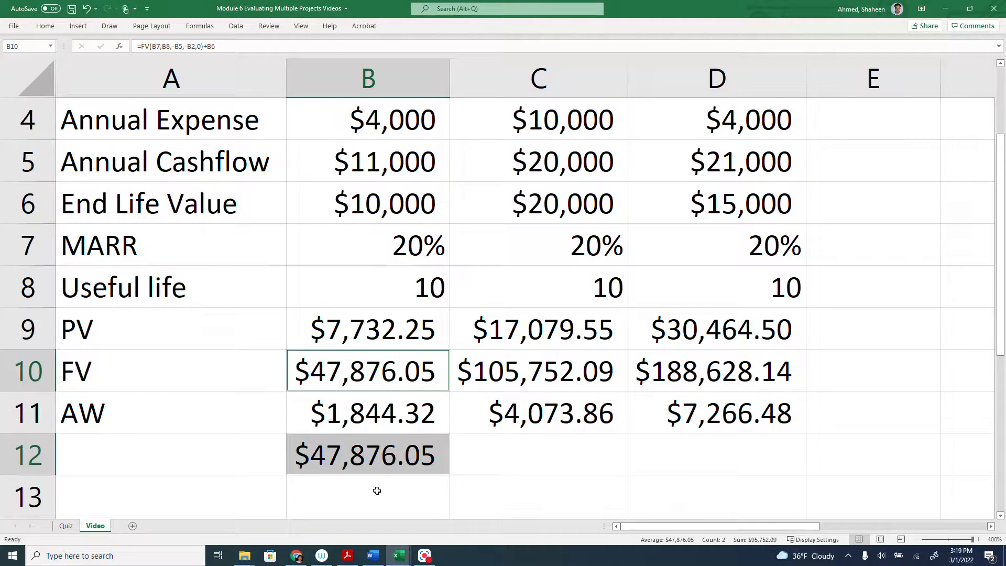
{"action": "left_click", "coordinate": [408, 454]}
{"action": "left_click_drag", "start_coordinate": [450, 477], "coordinate": [744, 461]}
Calculate project A's annual worth directly from its present worth in B13 with =PMT(B7,B8,-B9,0,0).
{"action": "left_click", "coordinate": [409, 501]}
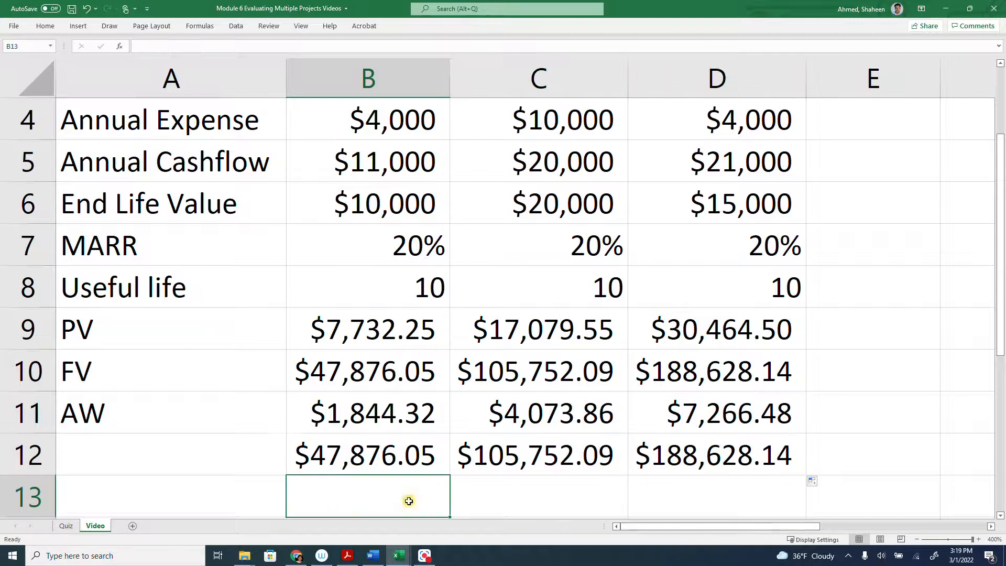
{"action": "type", "text": "=P"}
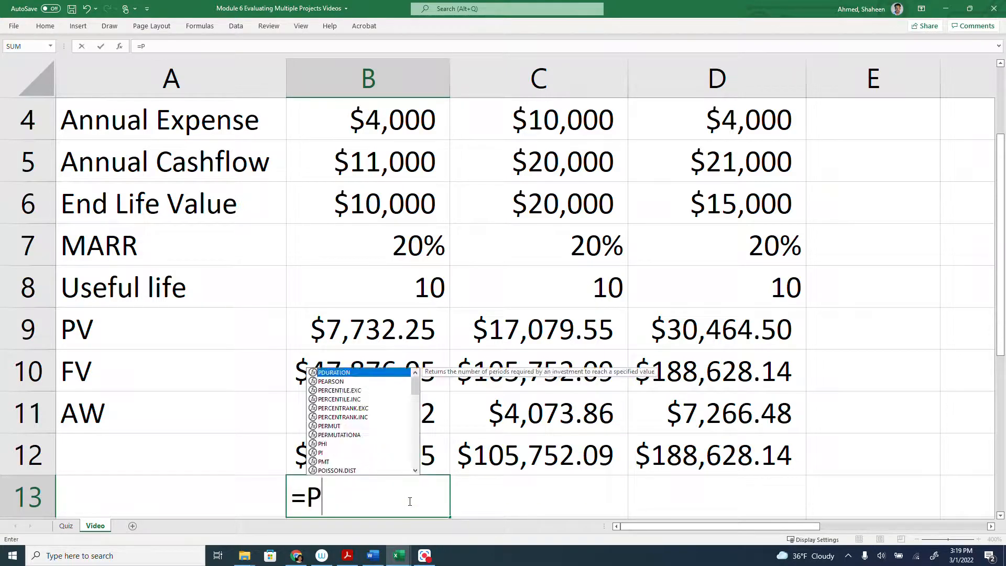
{"action": "type", "text": "MT("}
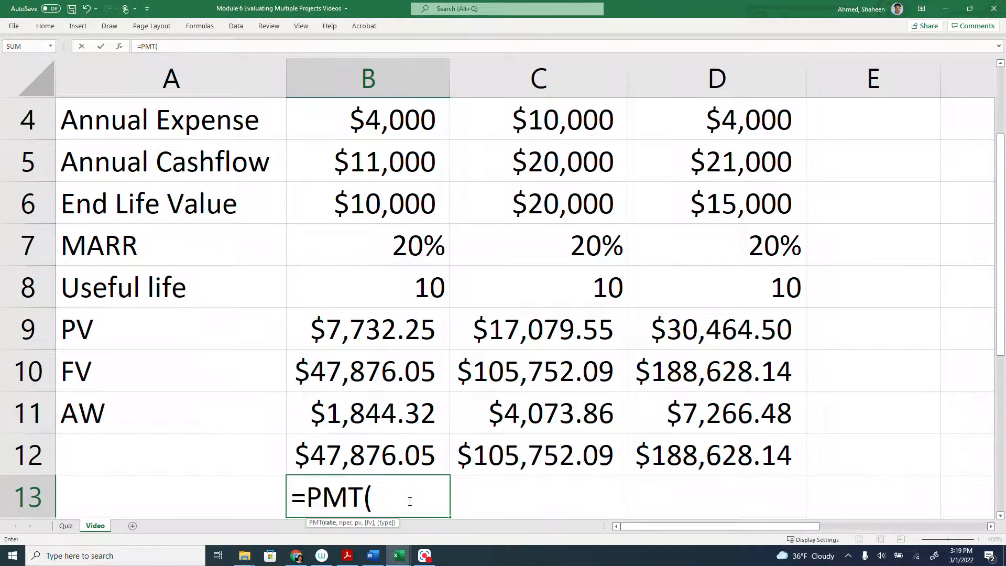
{"action": "left_click", "coordinate": [419, 244]}
{"action": "type", "text": ","}
{"action": "left_click", "coordinate": [424, 296]}
{"action": "type", "text": ","}
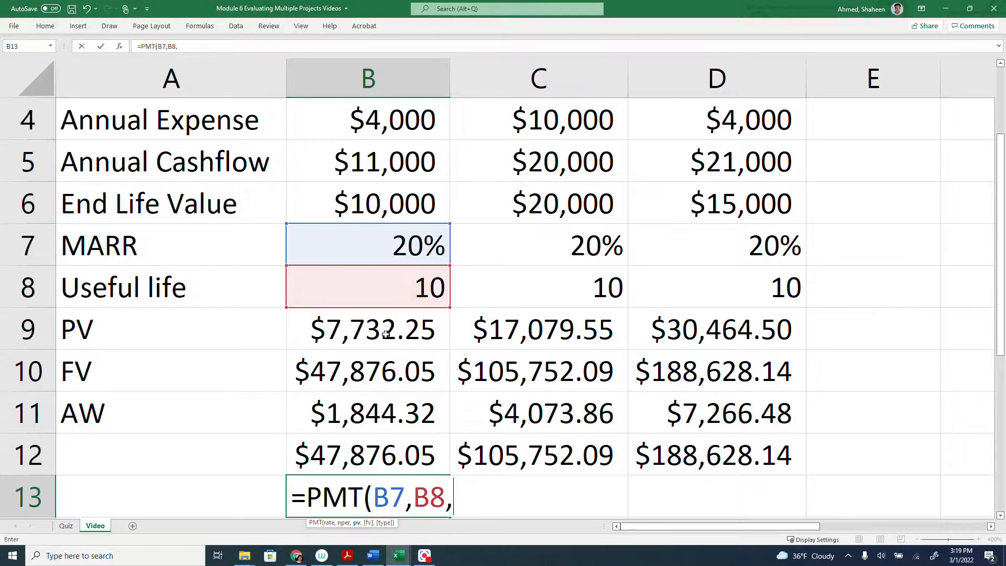
{"action": "type", "text": "-"}
{"action": "left_click", "coordinate": [386, 334]}
{"action": "type", "text": ",0"}
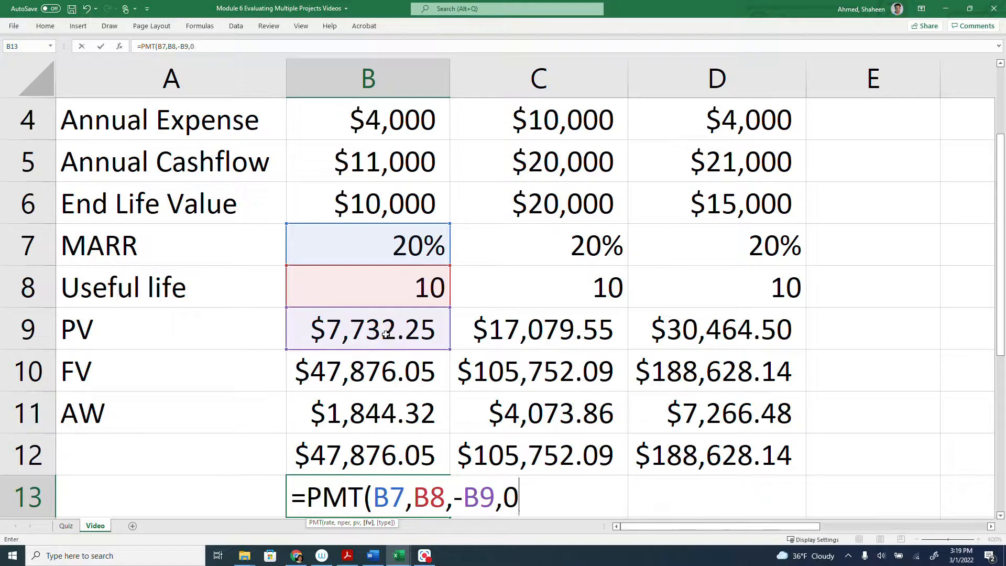
{"action": "type", "text": ",0"}
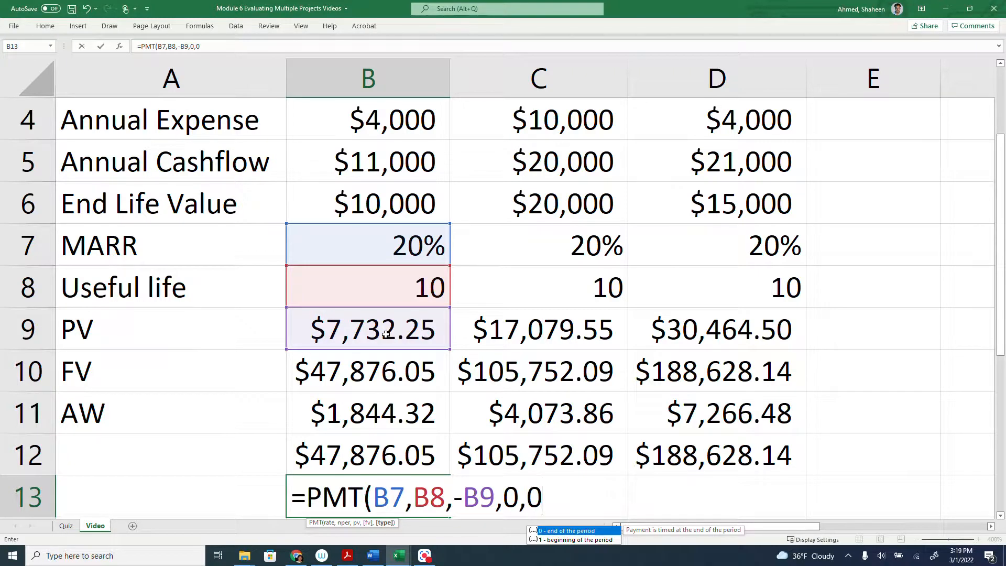
{"action": "type", "text": ")"}
{"action": "key", "text": "Return"}
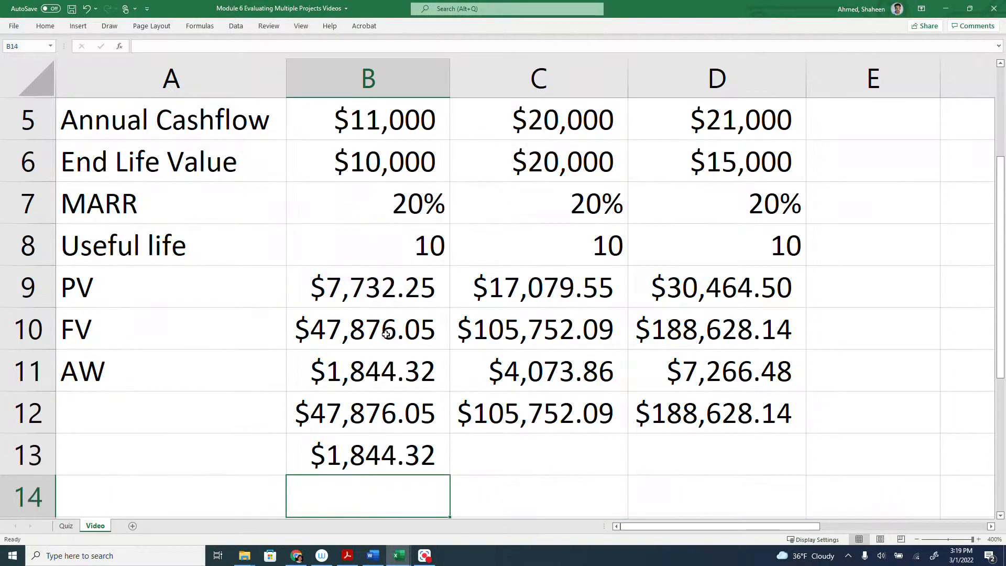
Compare B13 with the annual worth in B11 and copy the B13 formula across to C13 and D13.
{"action": "left_click", "coordinate": [366, 393]}
{"action": "left_click", "coordinate": [369, 374]}
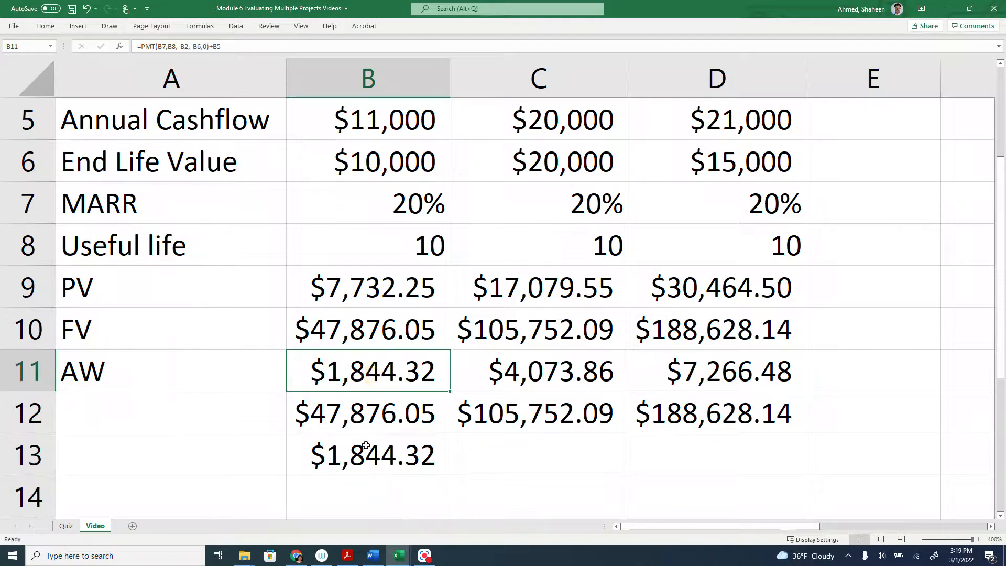
{"action": "left_click", "coordinate": [364, 450], "text": "ctrl"}
{"action": "left_click", "coordinate": [425, 458]}
{"action": "mouse_move", "coordinate": [449, 474]}
{"action": "left_mouse_down"}
{"action": "mouse_move", "coordinate": [757, 464]}
{"action": "mouse_move", "coordinate": [730, 468]}
{"action": "left_mouse_up"}
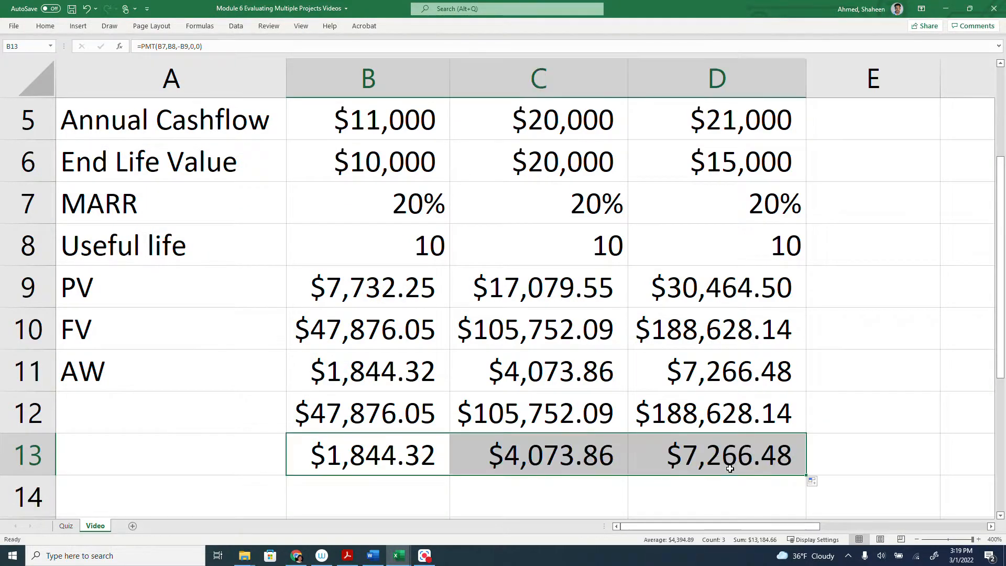
Review the PV row across the projects and the columns of projects A and B.
{"action": "scroll", "coordinate": [730, 468], "scroll_direction": "up", "scroll_amount": 2}
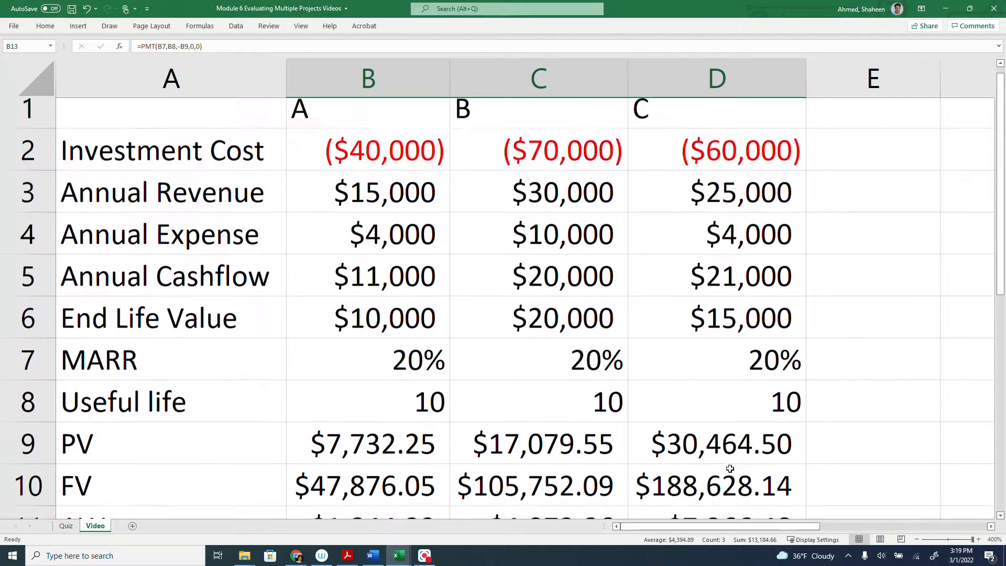
{"action": "left_click", "coordinate": [39, 453]}
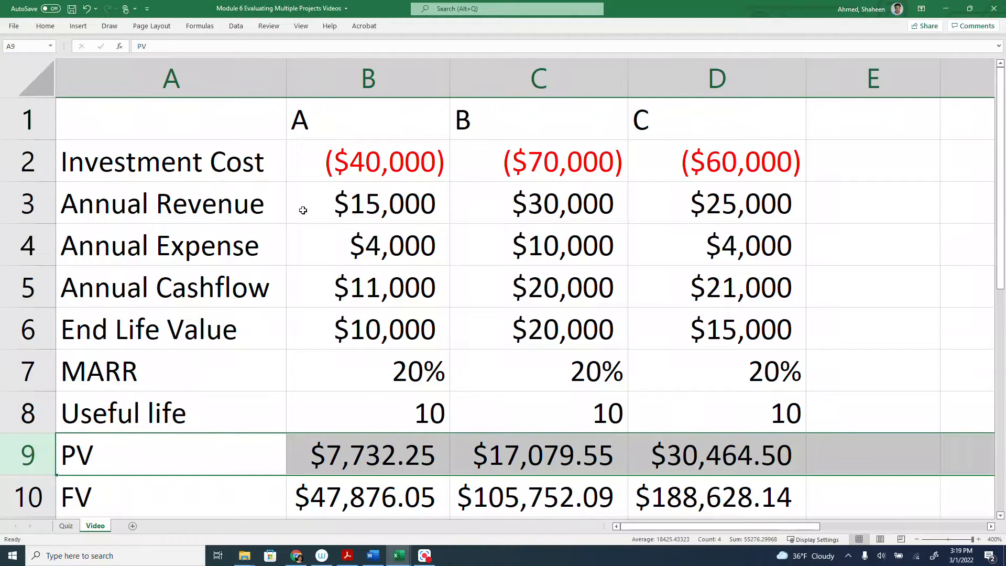
{"action": "left_click", "coordinate": [393, 71]}
{"action": "left_click", "coordinate": [596, 82]}
{"action": "scroll", "coordinate": [74, 429], "scroll_direction": "down", "scroll_amount": 1}
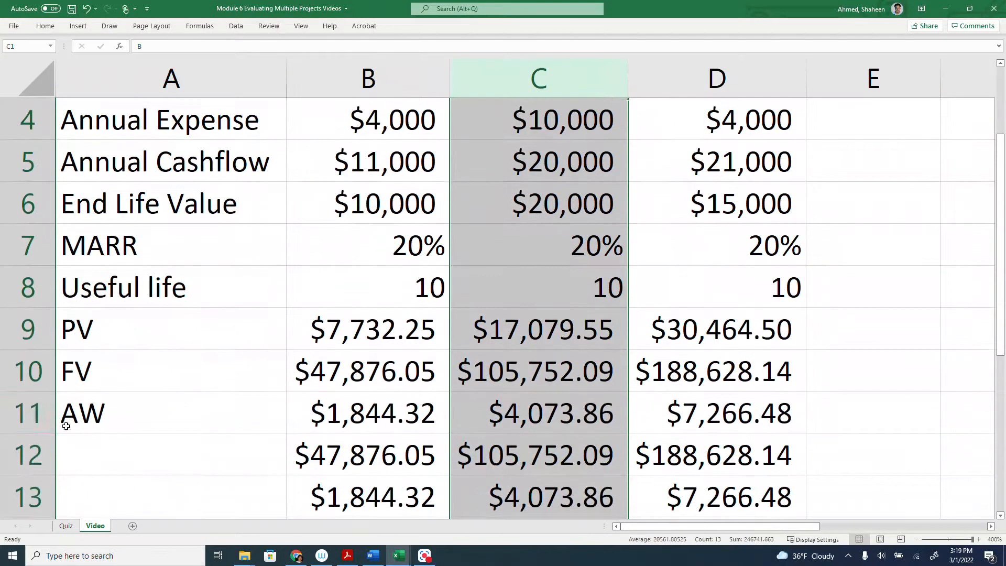
{"action": "scroll", "coordinate": [229, 459], "scroll_direction": "up", "scroll_amount": 1}
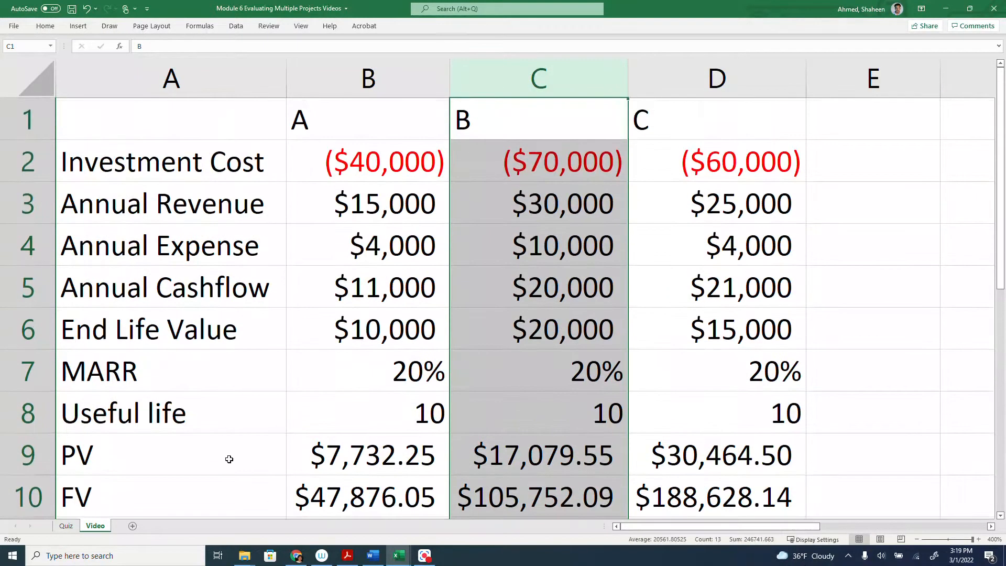